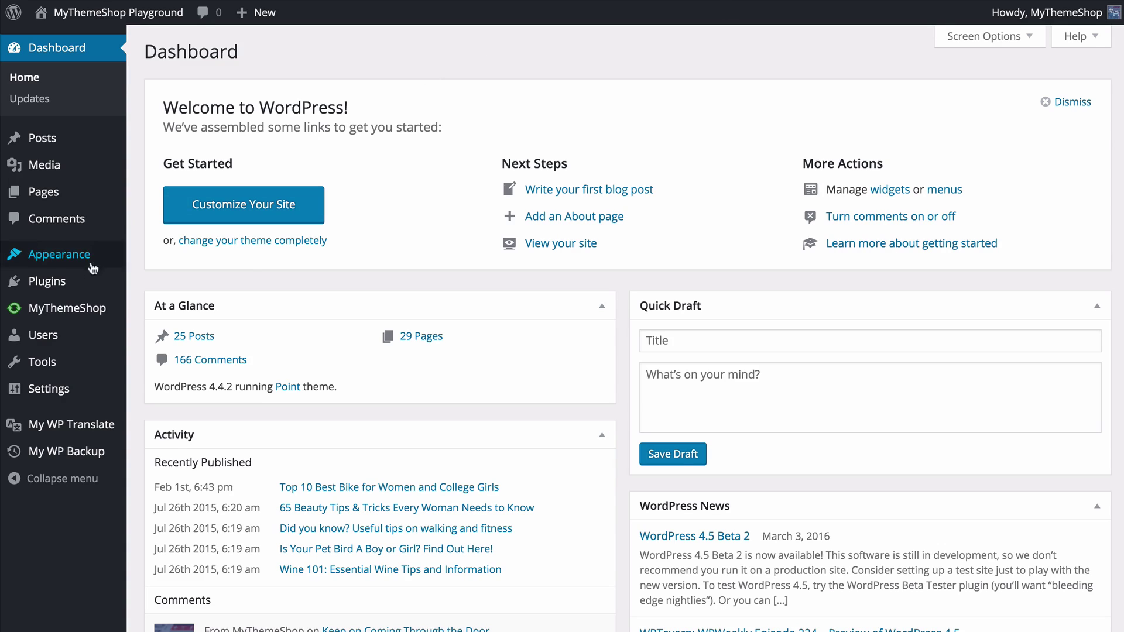
Find 'wp review' in the plugin directory, then install and activate WP Review 4.0.4
mouse_move(88, 283)
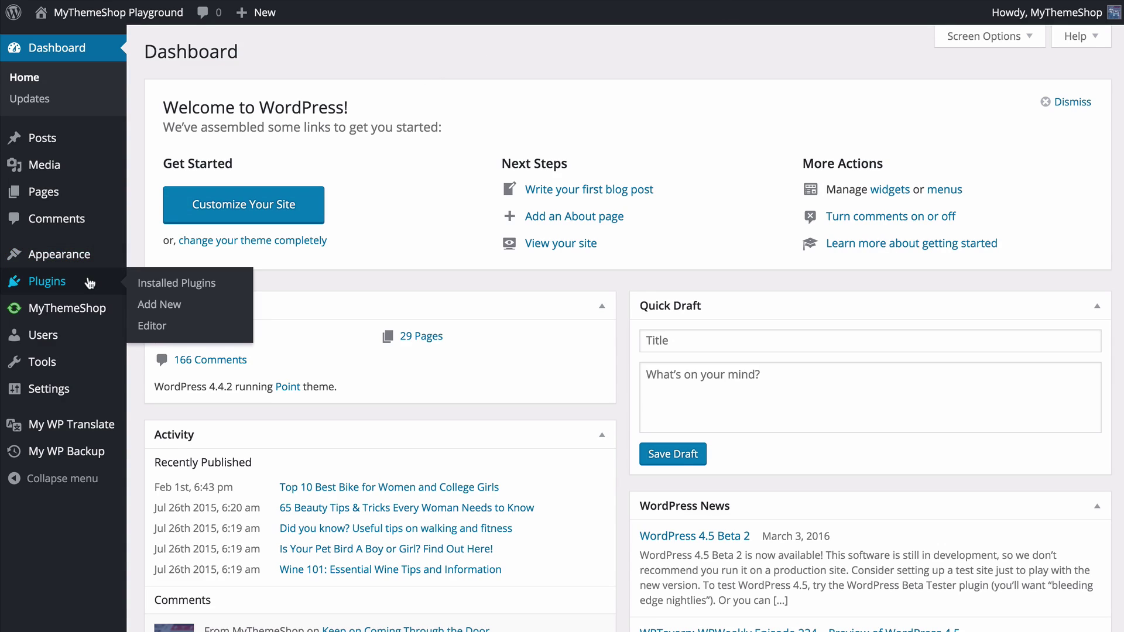
click(149, 310)
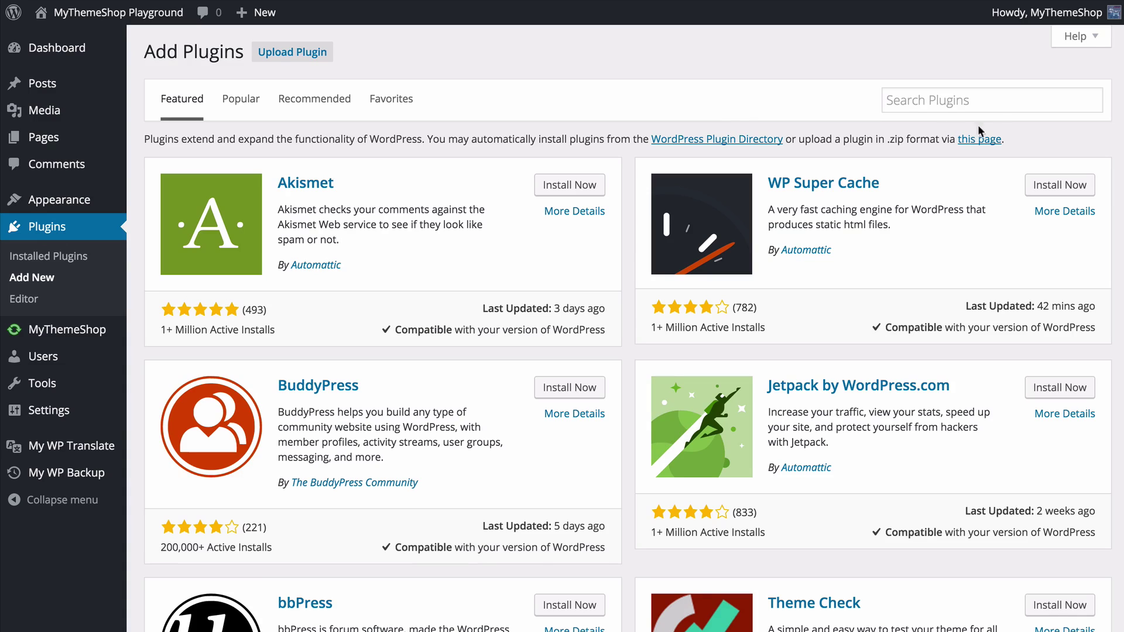
click(992, 105)
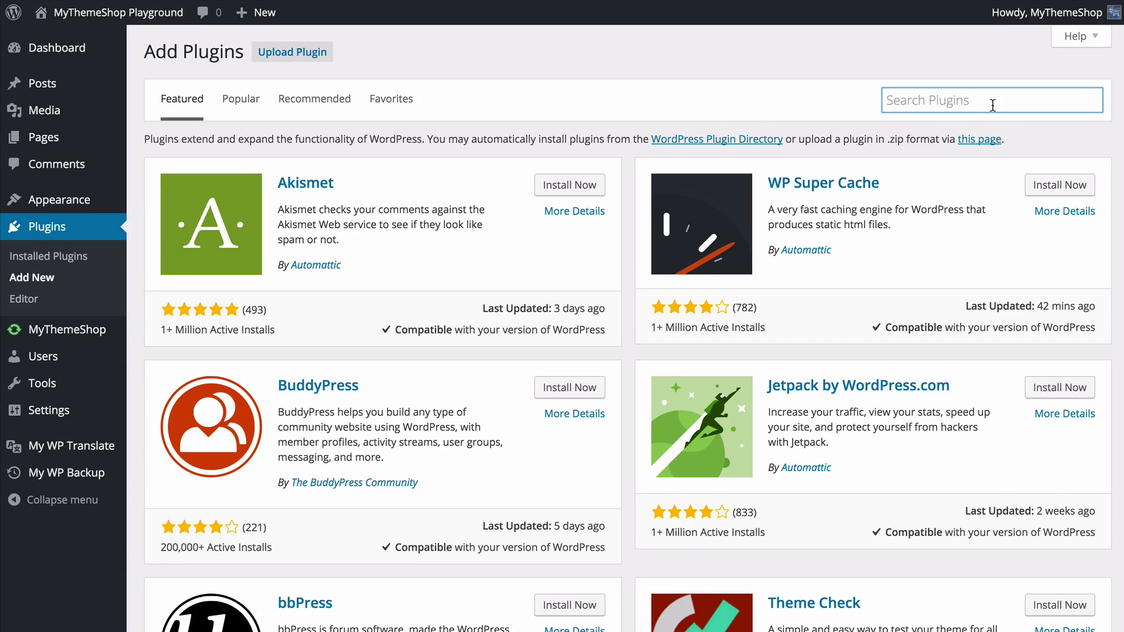
text(wp review)
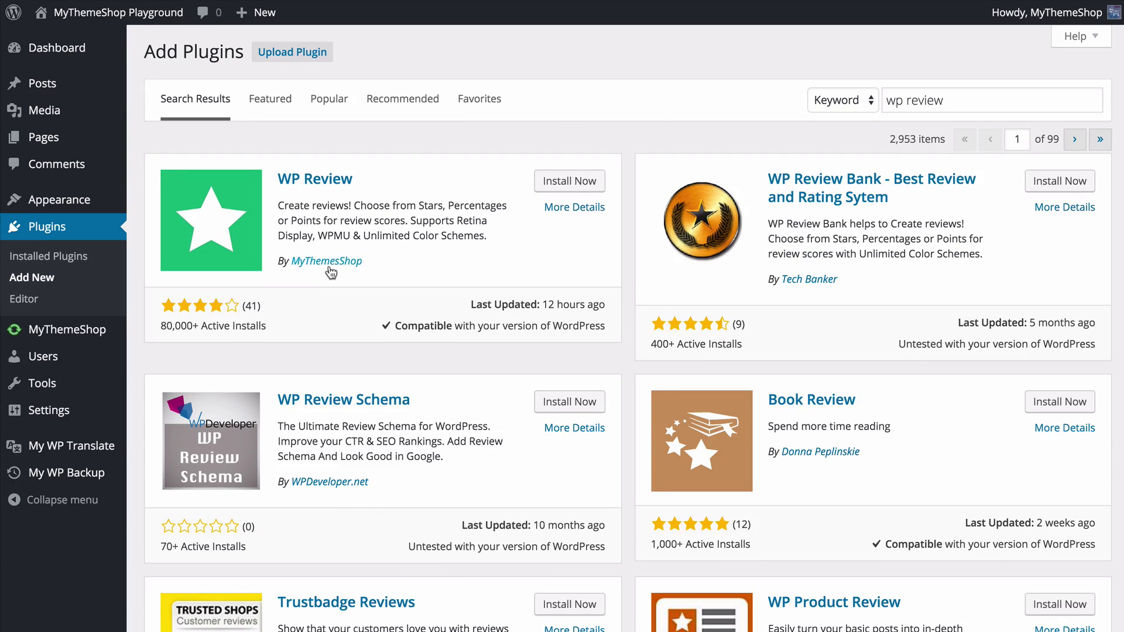
click(554, 187)
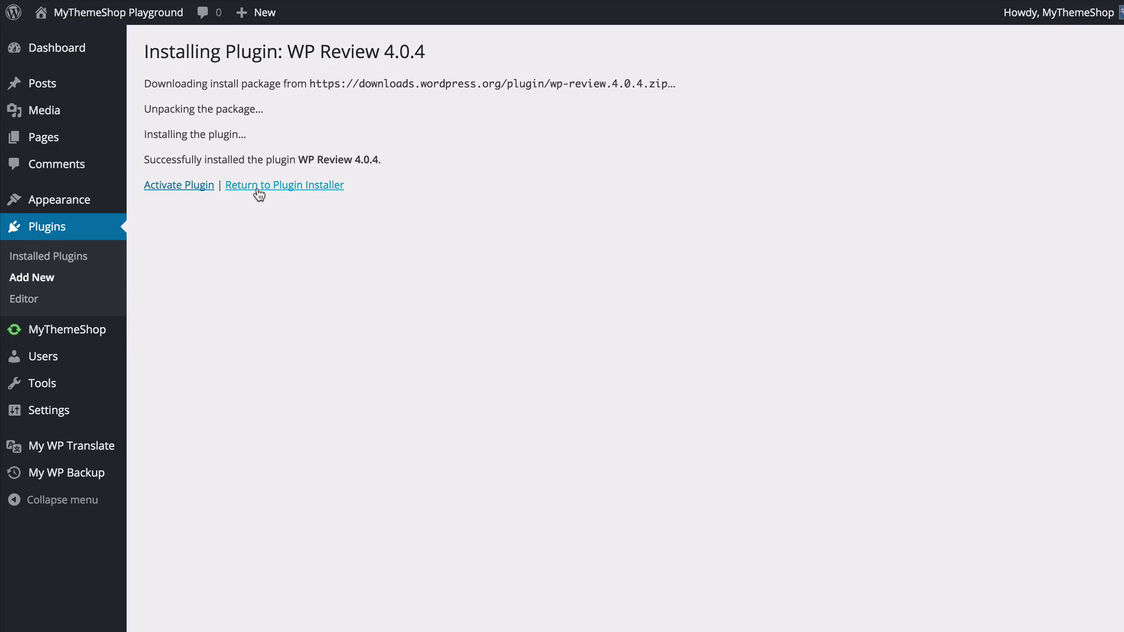
click(193, 185)
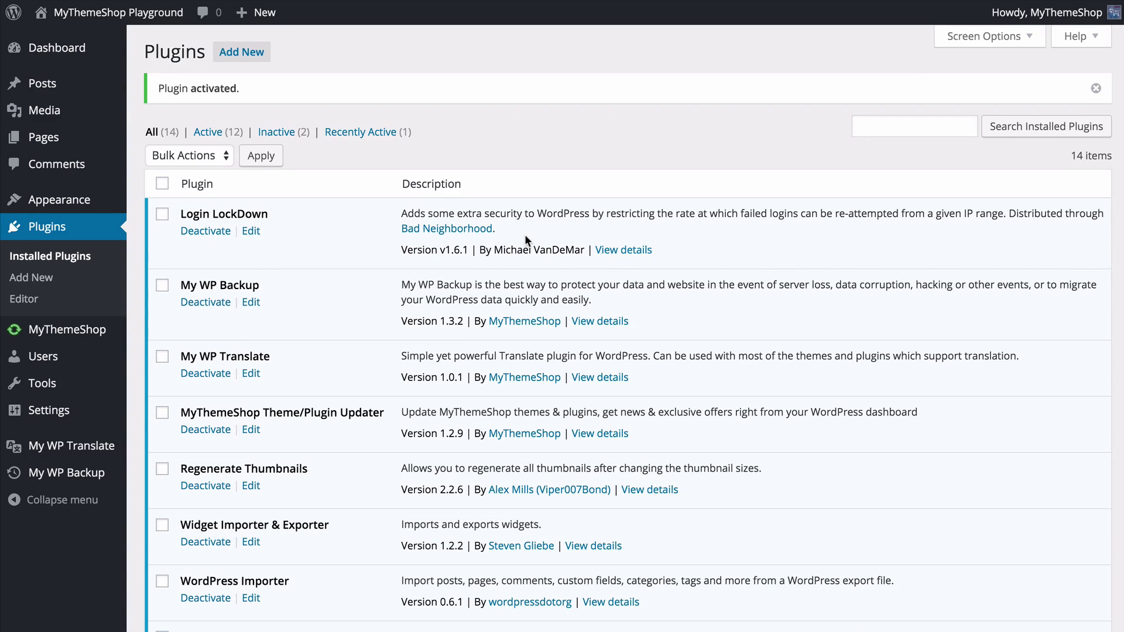
On the WP Review settings page, try preset swatches for Review Color, ending on yellow
mouse_move(103, 410)
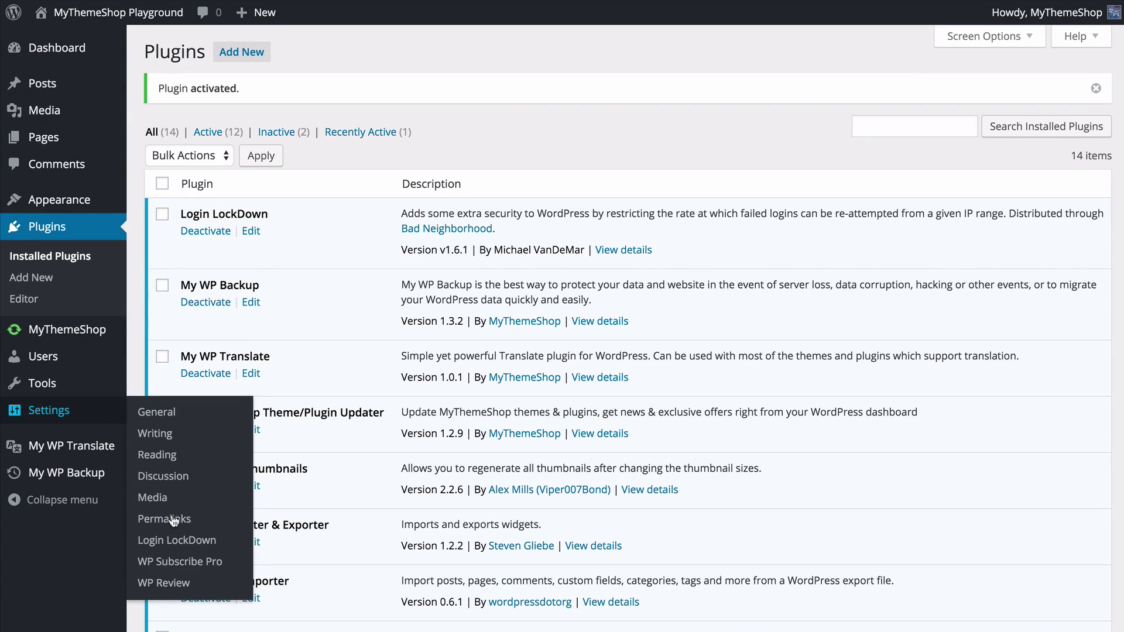
click(176, 583)
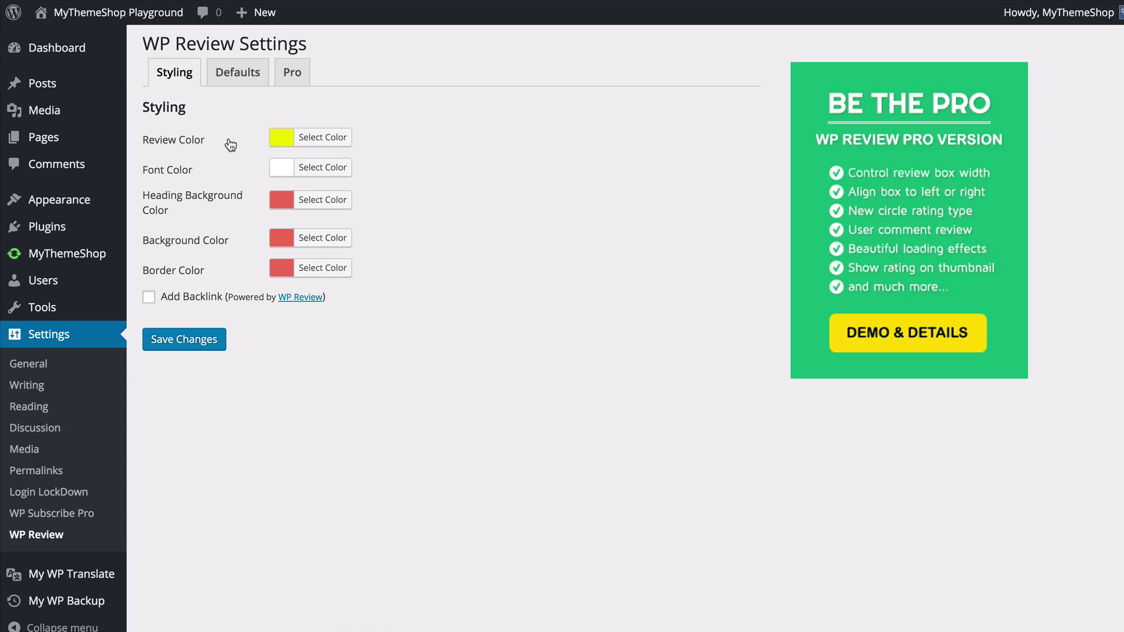
click(302, 141)
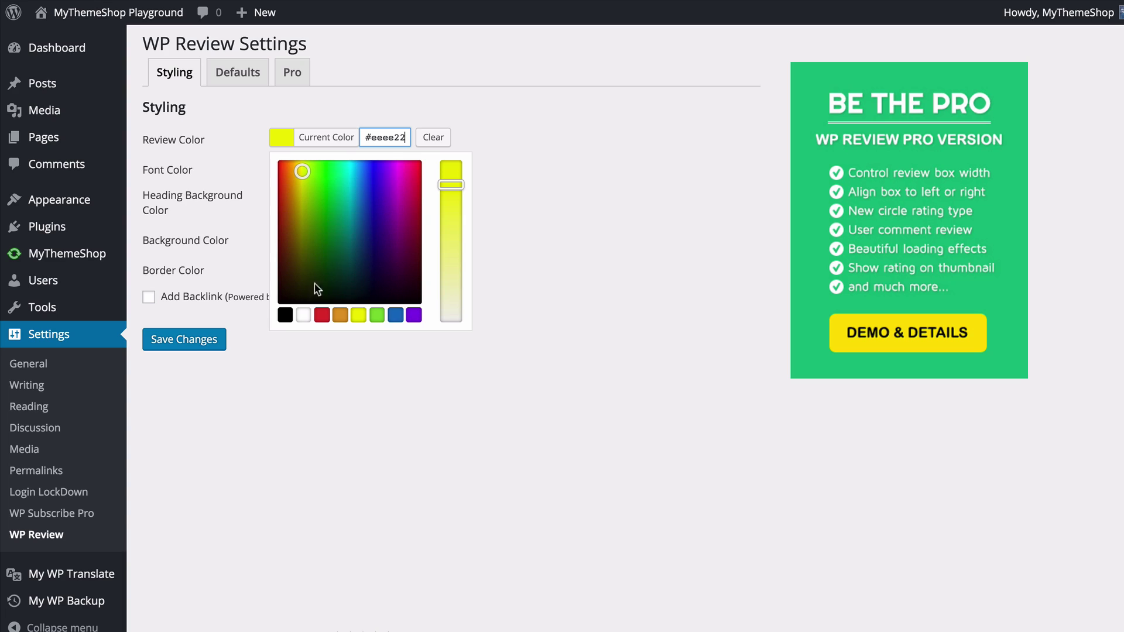
click(286, 315)
click(303, 315)
click(322, 315)
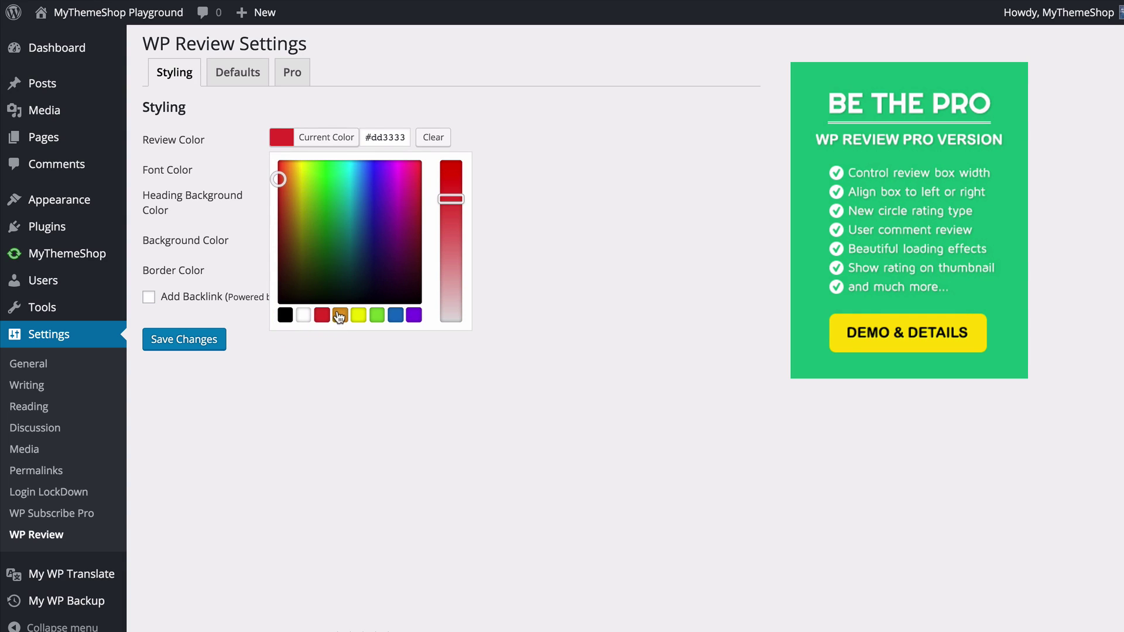
click(340, 316)
click(359, 315)
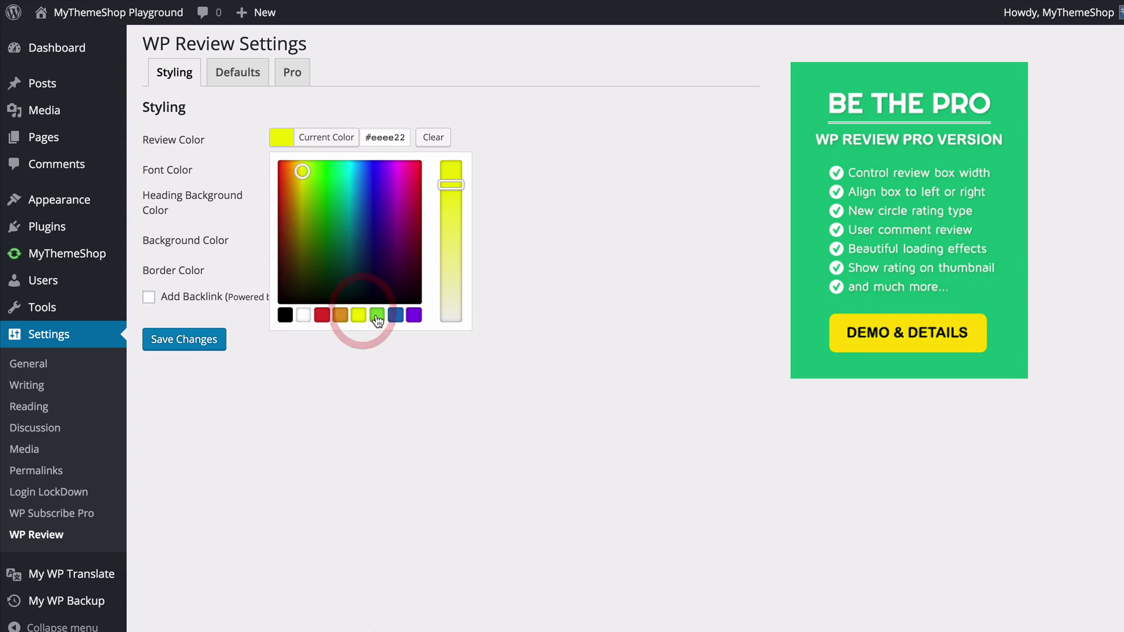
Experiment with custom gradient shades, then reset Review Color to yellow #eeee22
mouse_move(302, 178)
mouse_down()
mouse_move(404, 261)
mouse_move(301, 176)
mouse_up()
mouse_move(451, 185)
mouse_down()
mouse_move(457, 333)
mouse_move(460, 192)
mouse_up()
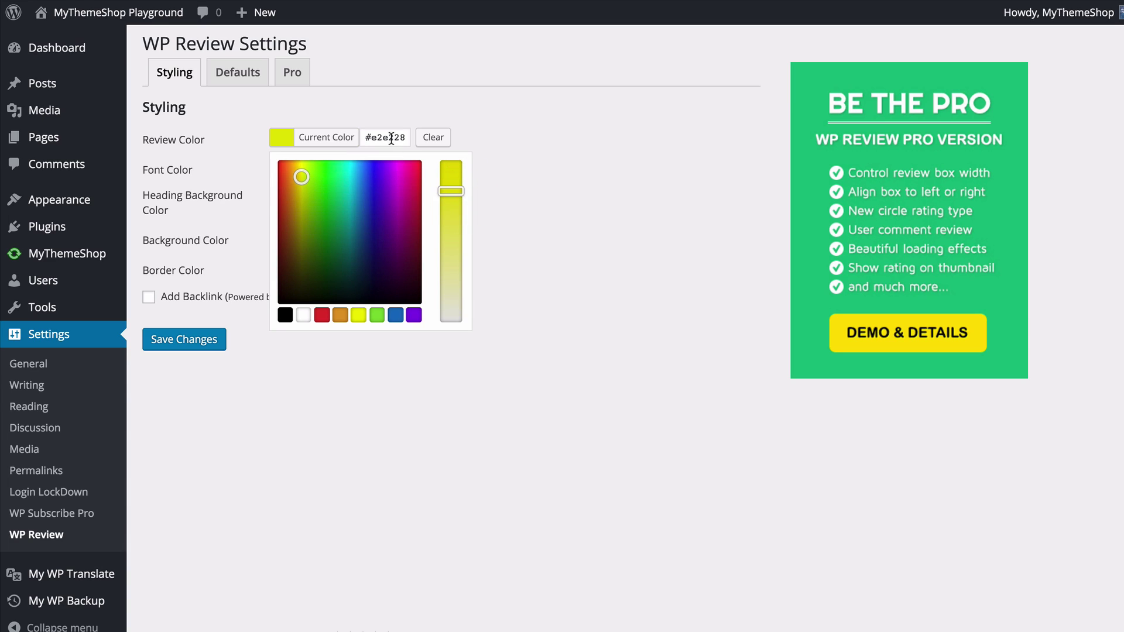
double_click(388, 140)
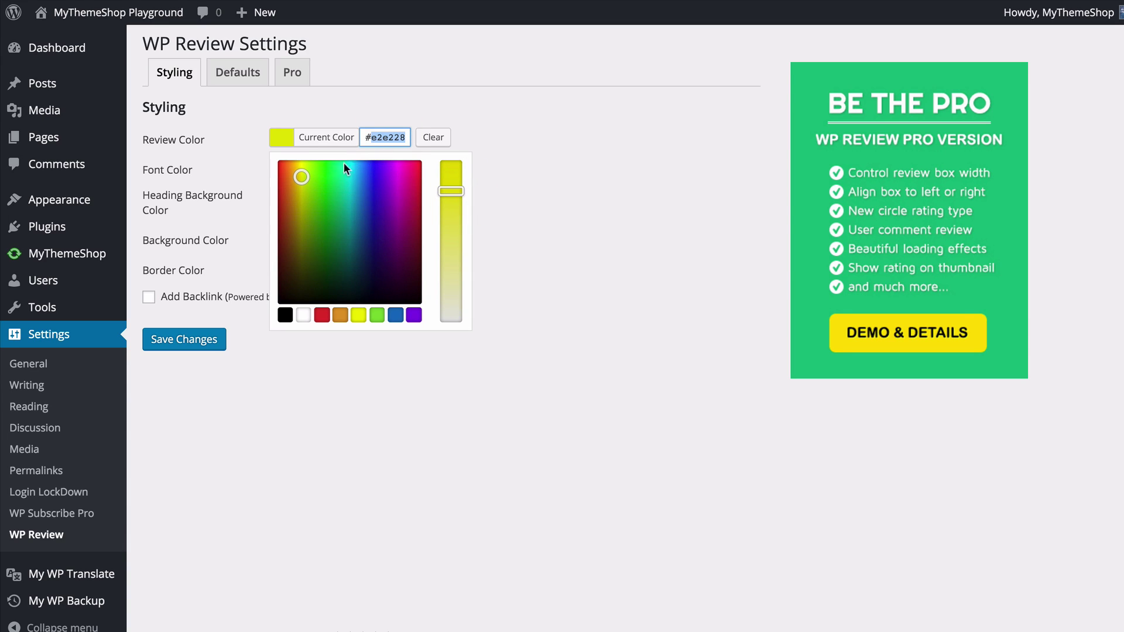
click(301, 179)
mouse_move(301, 179)
mouse_down()
mouse_move(316, 181)
mouse_move(303, 171)
mouse_up()
click(359, 316)
Close the colour pickers, enable Add Backlink, and save the styling settings
click(561, 202)
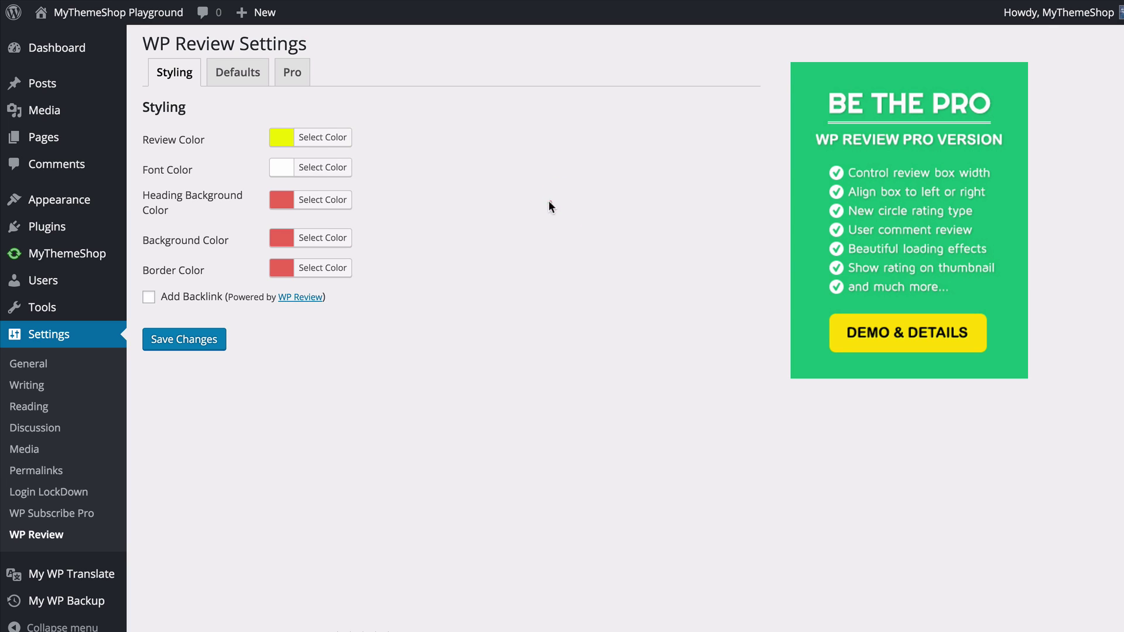
click(333, 169)
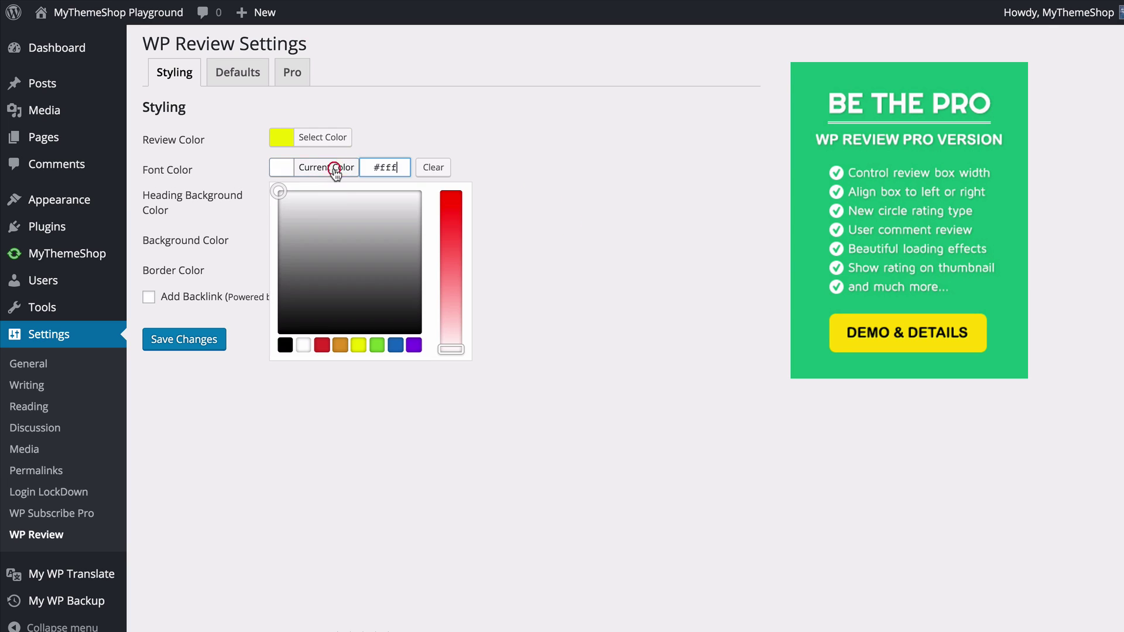
click(536, 203)
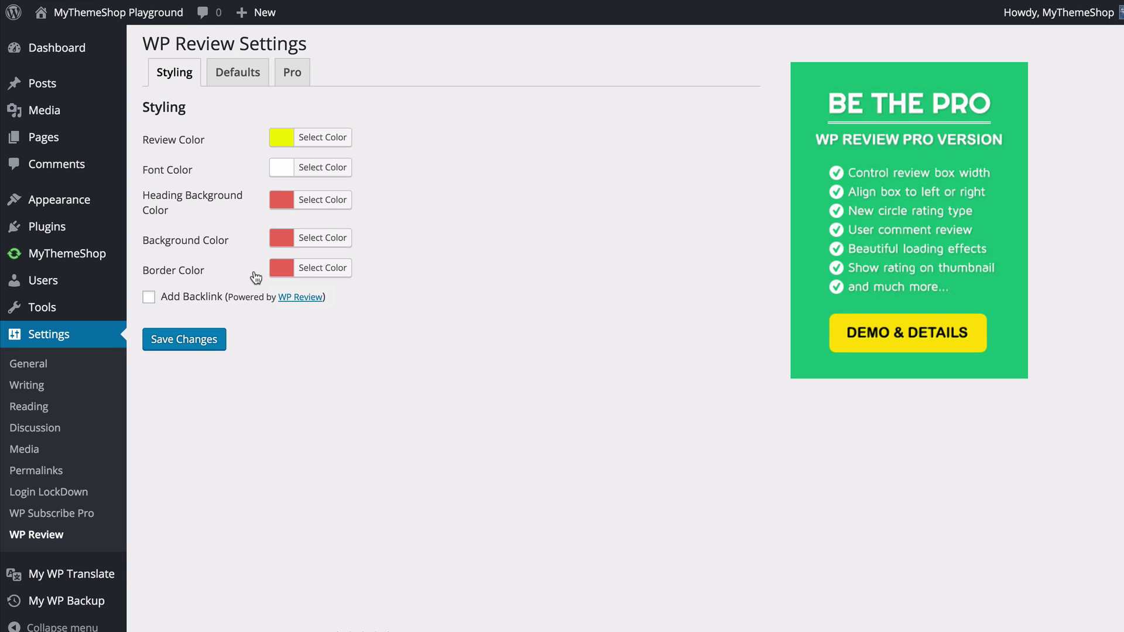
click(230, 273)
click(178, 299)
click(212, 338)
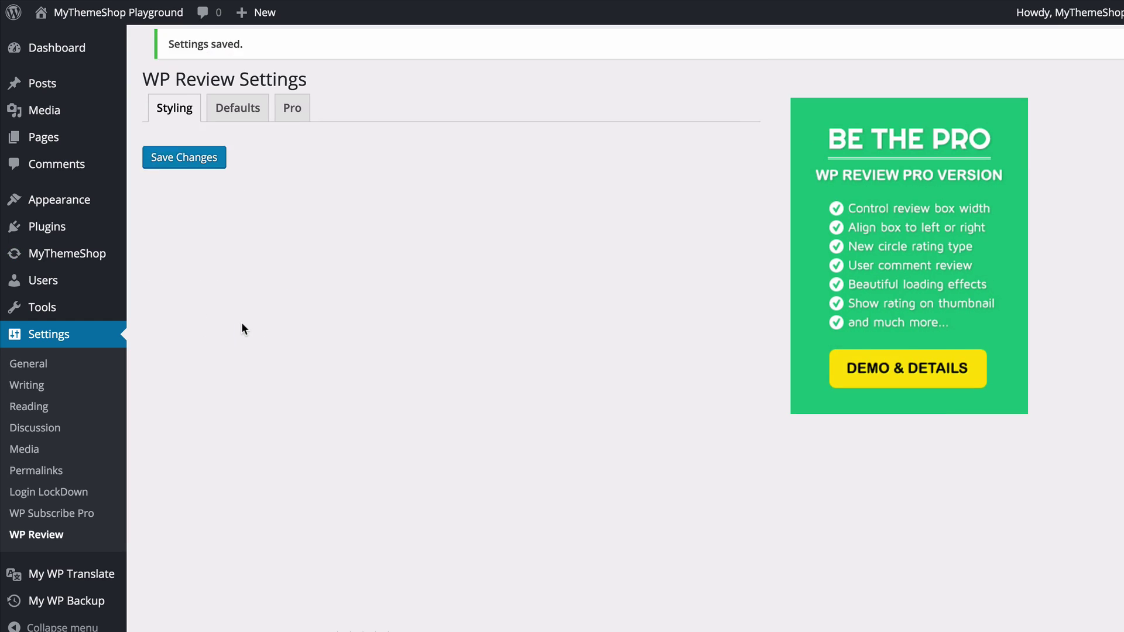
In the Defaults settings, set Review Location to After Content
click(246, 122)
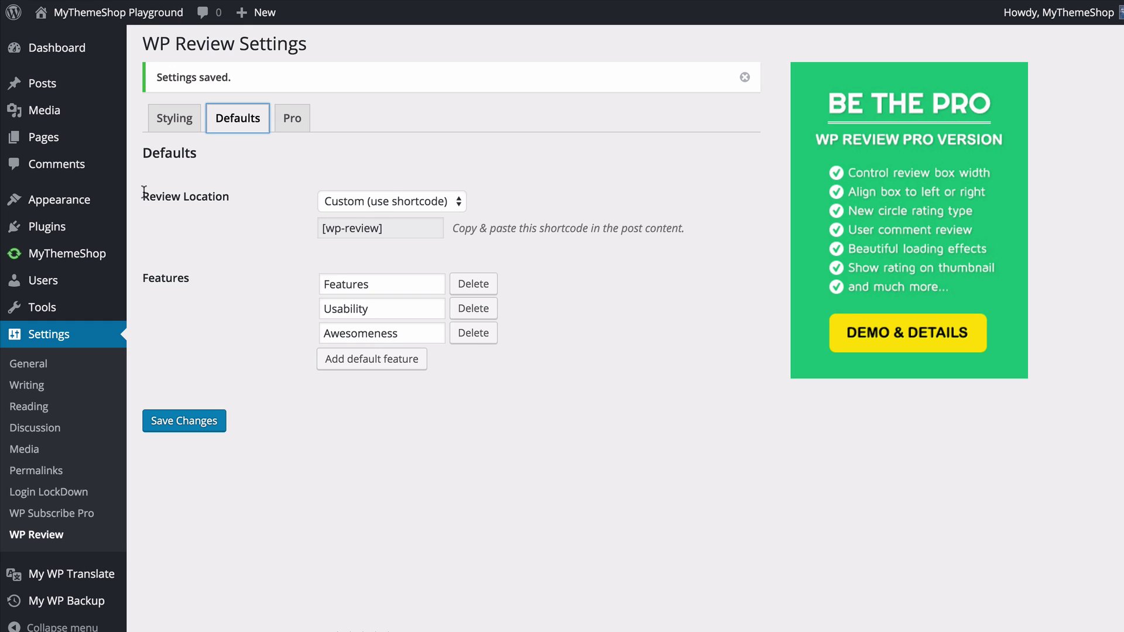
click(372, 201)
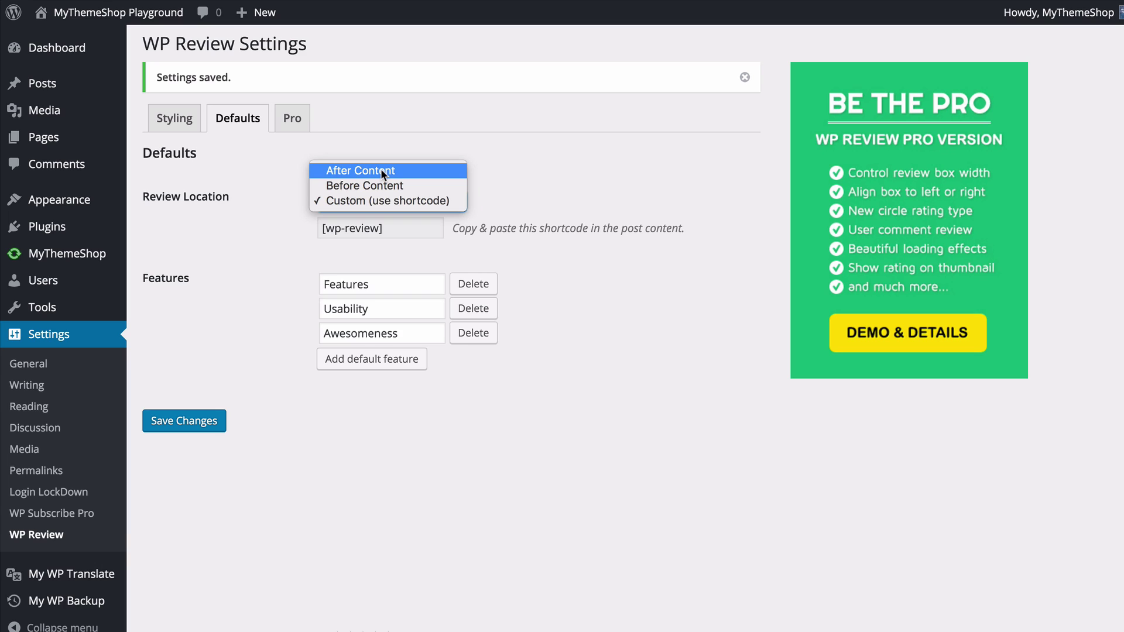
click(427, 201)
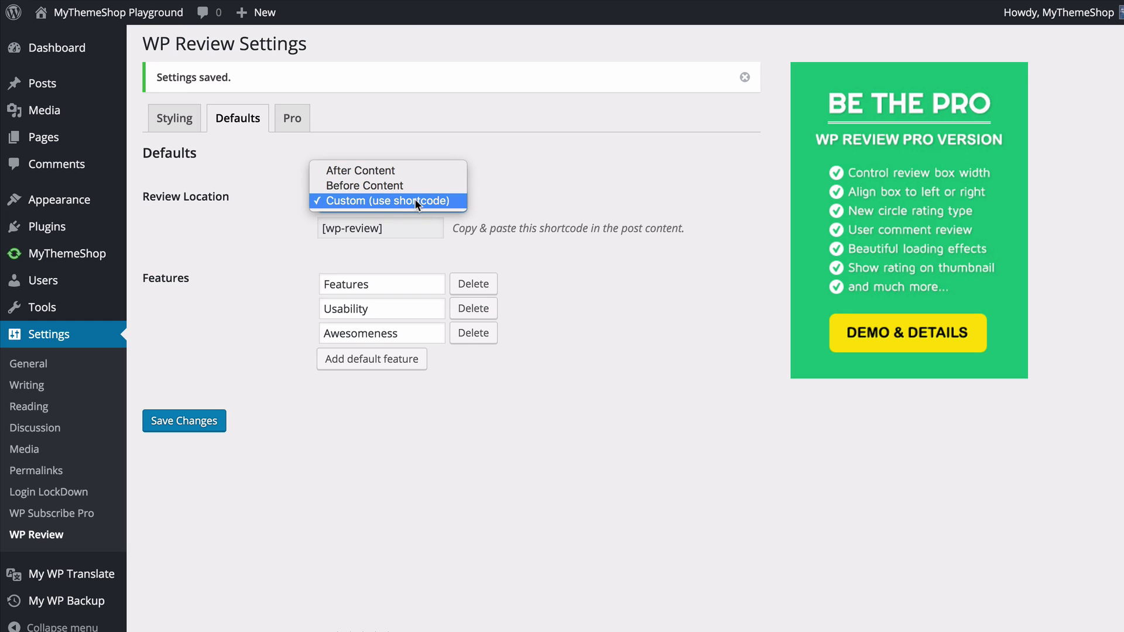
click(405, 170)
click(292, 186)
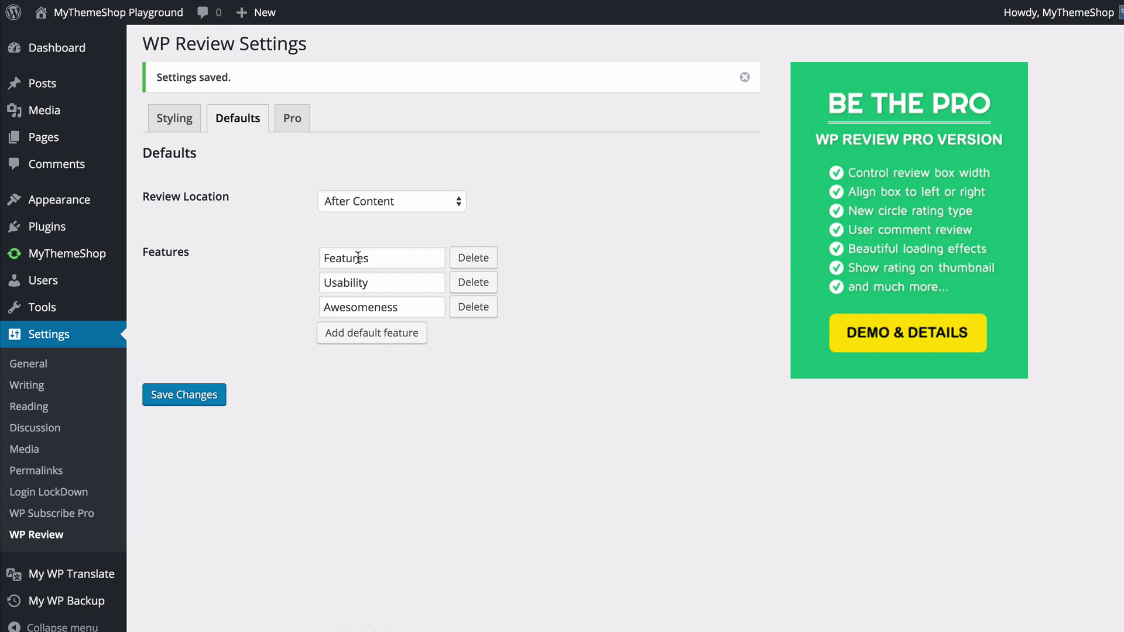
Add an Accessibility default feature, remove the empty and Awesomeness rows, and save
click(385, 339)
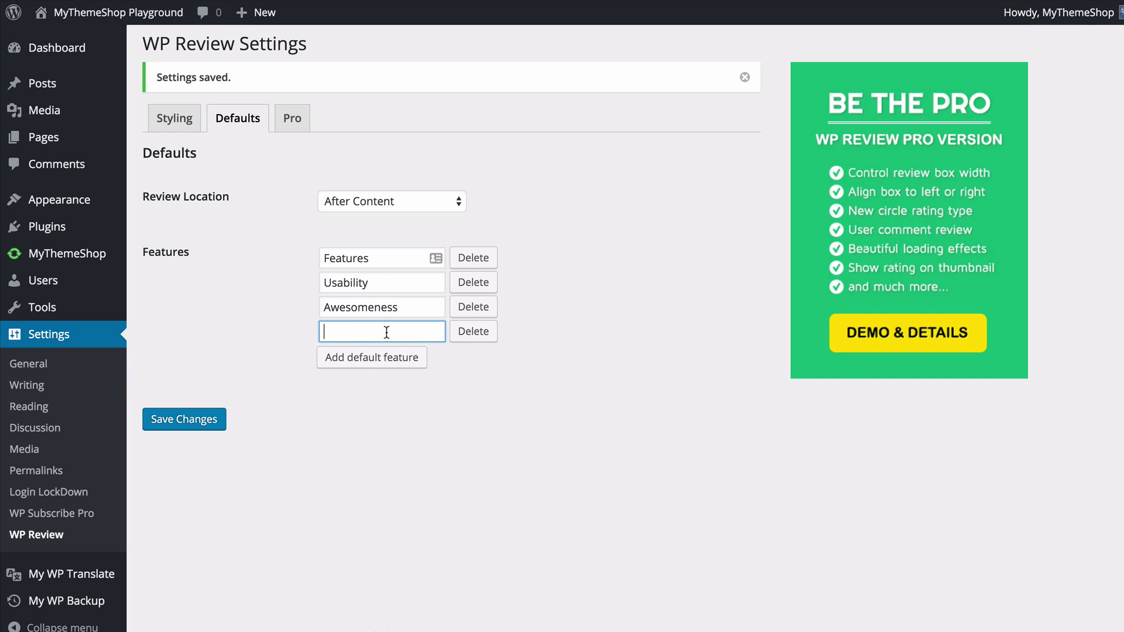
text(Accessibility)
click(407, 360)
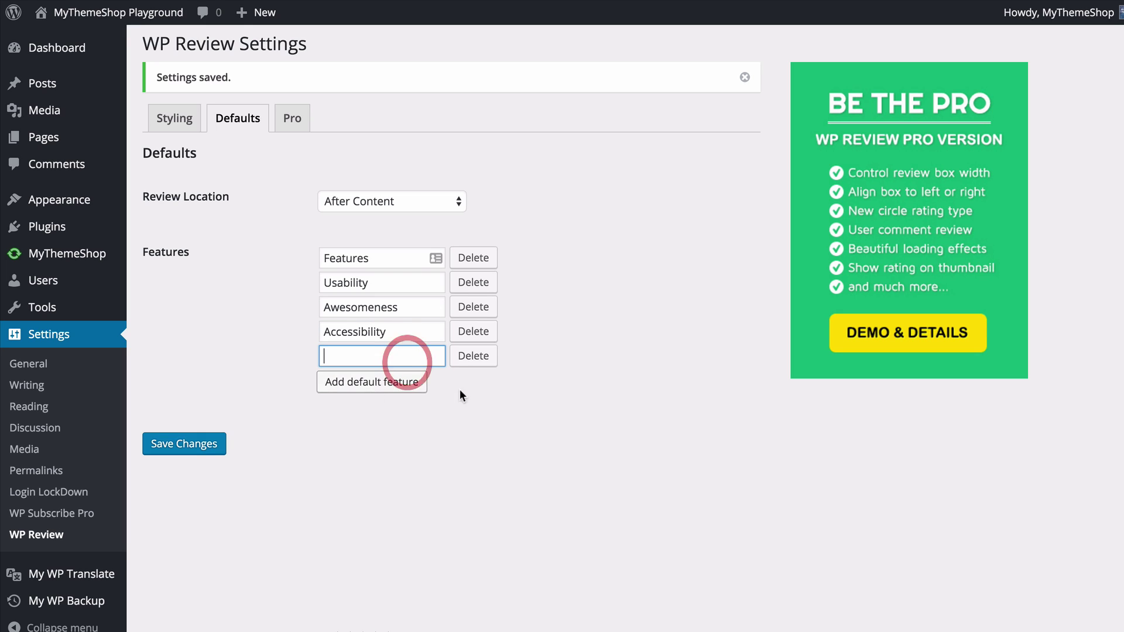
click(481, 358)
click(480, 308)
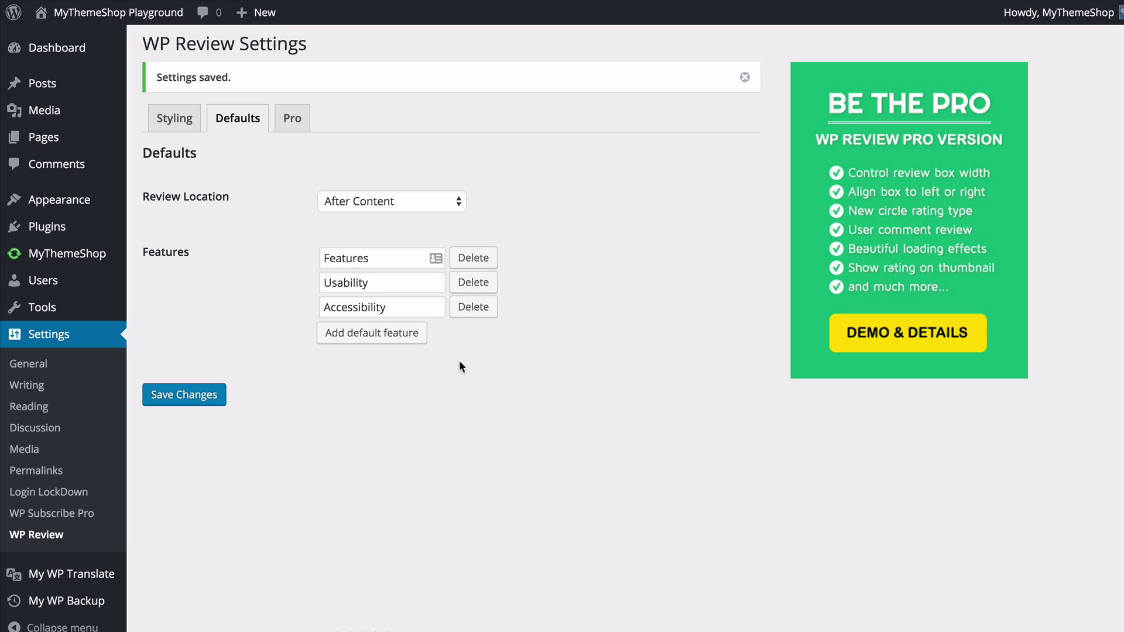
click(207, 392)
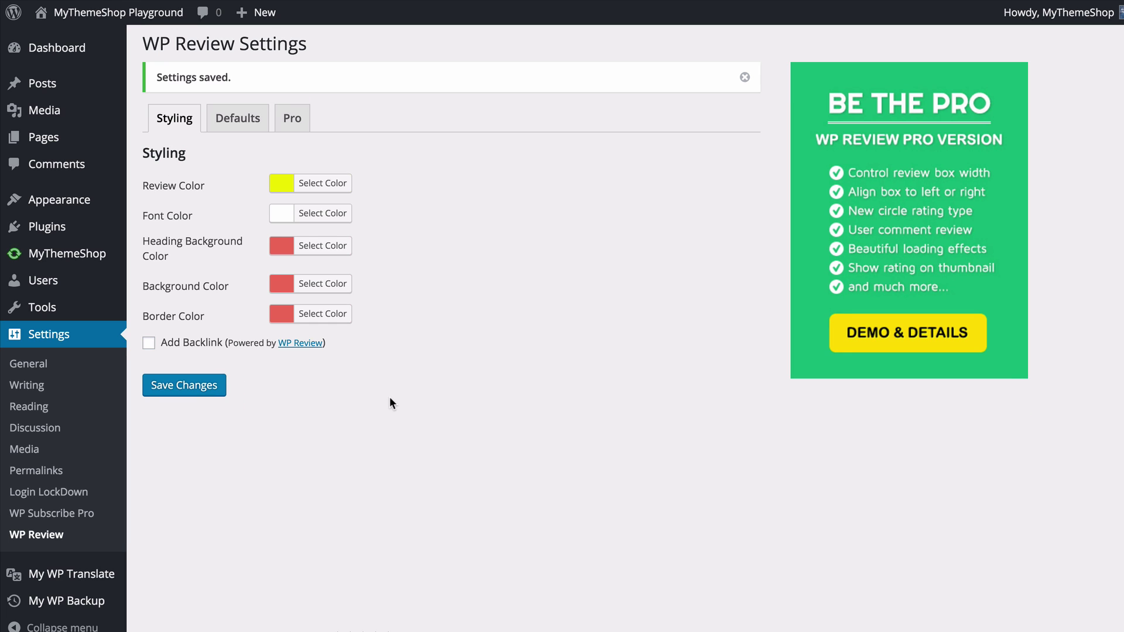
View the Defaults and Pro tabs, then return to the Styling colour options
click(233, 117)
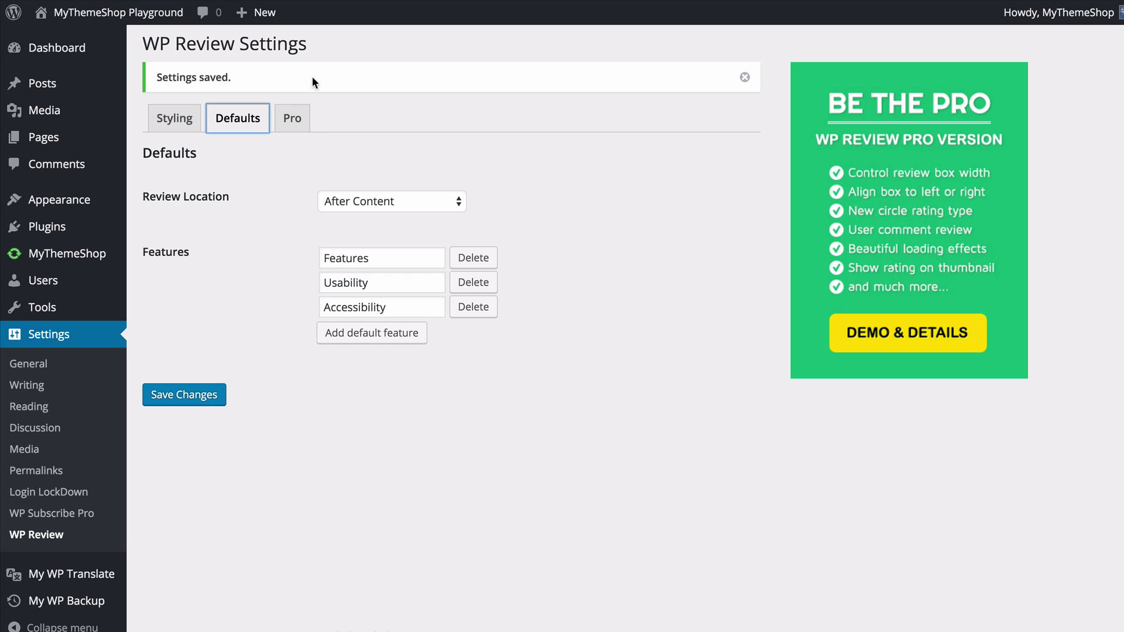
click(293, 119)
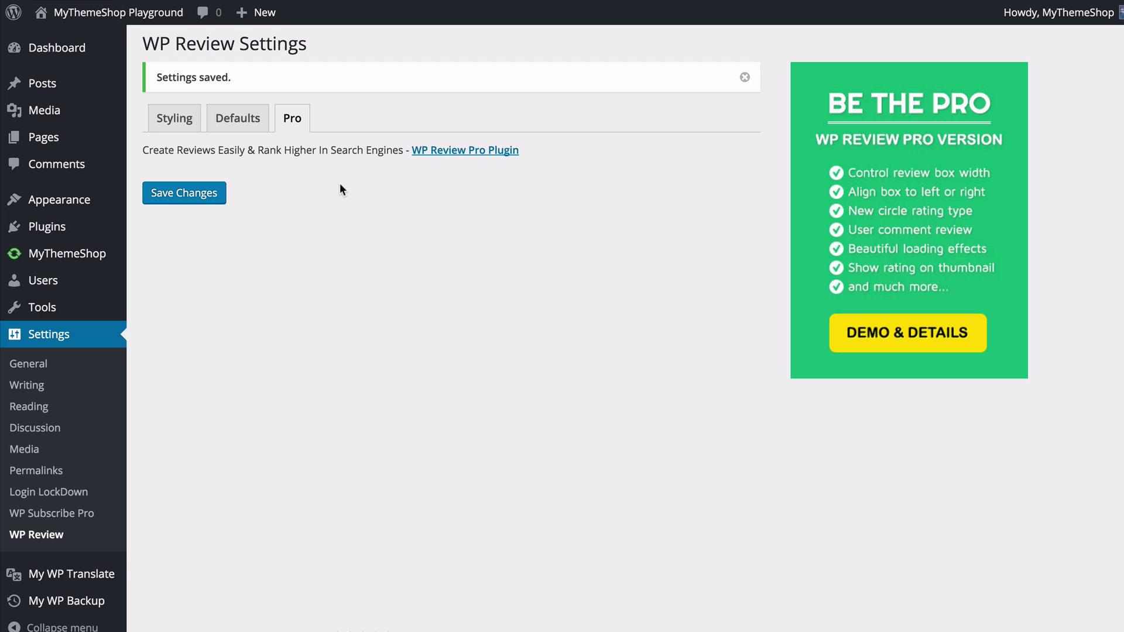
click(174, 118)
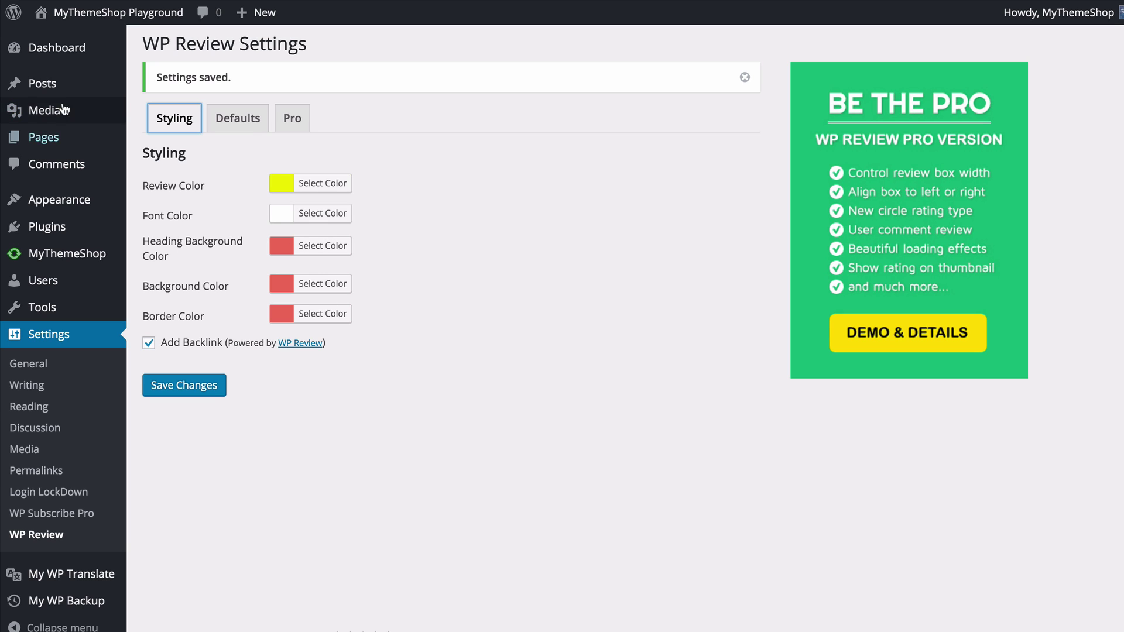
Open the post 'Did you know? Useful tips on walking and fitness' for editing, scrolled to its Review box
click(48, 89)
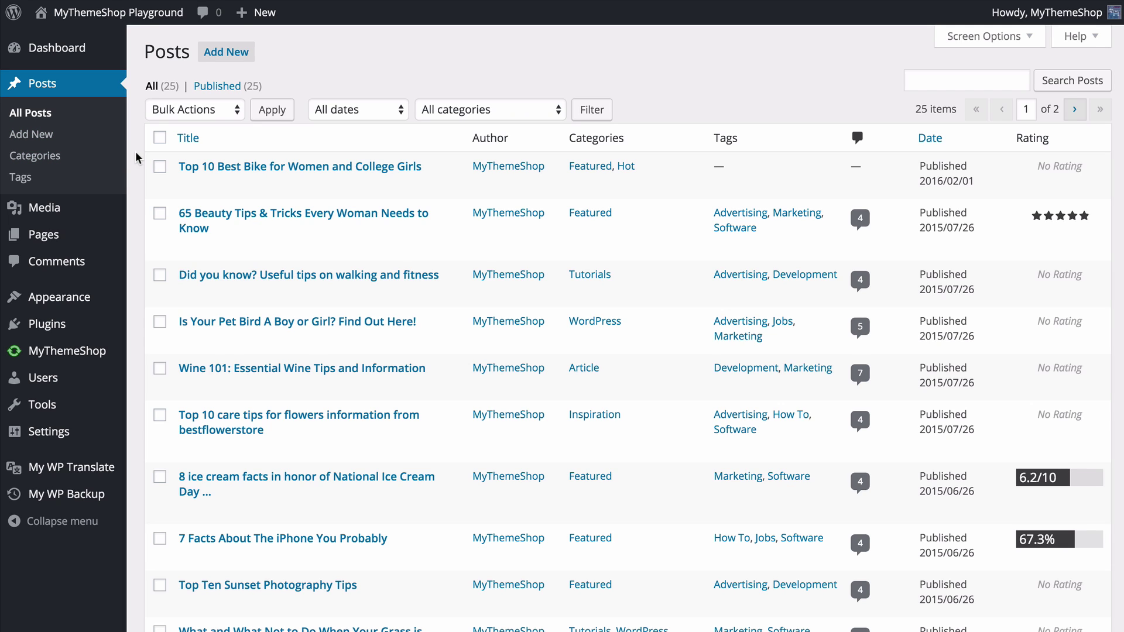
click(234, 275)
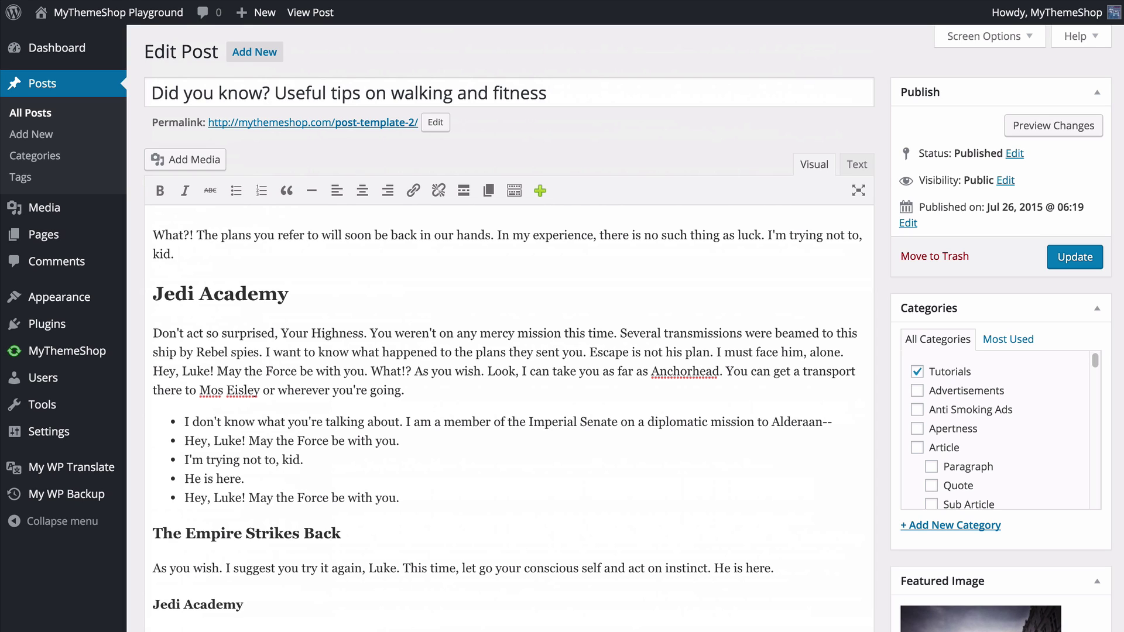
scroll(663, 226, down, 7)
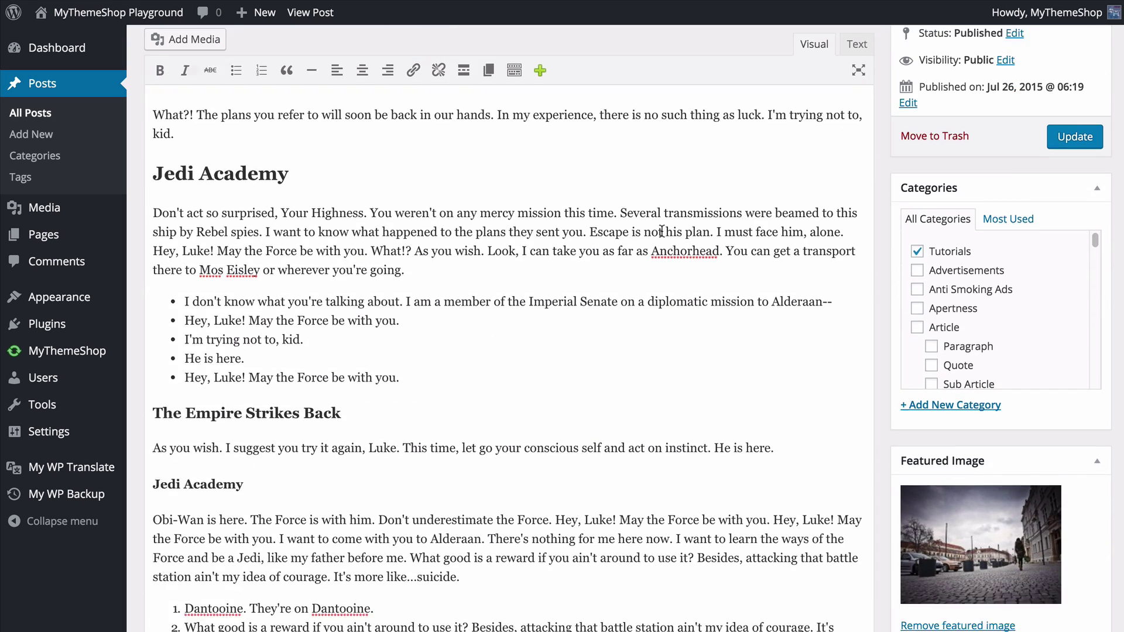
scroll(663, 226, down, 9)
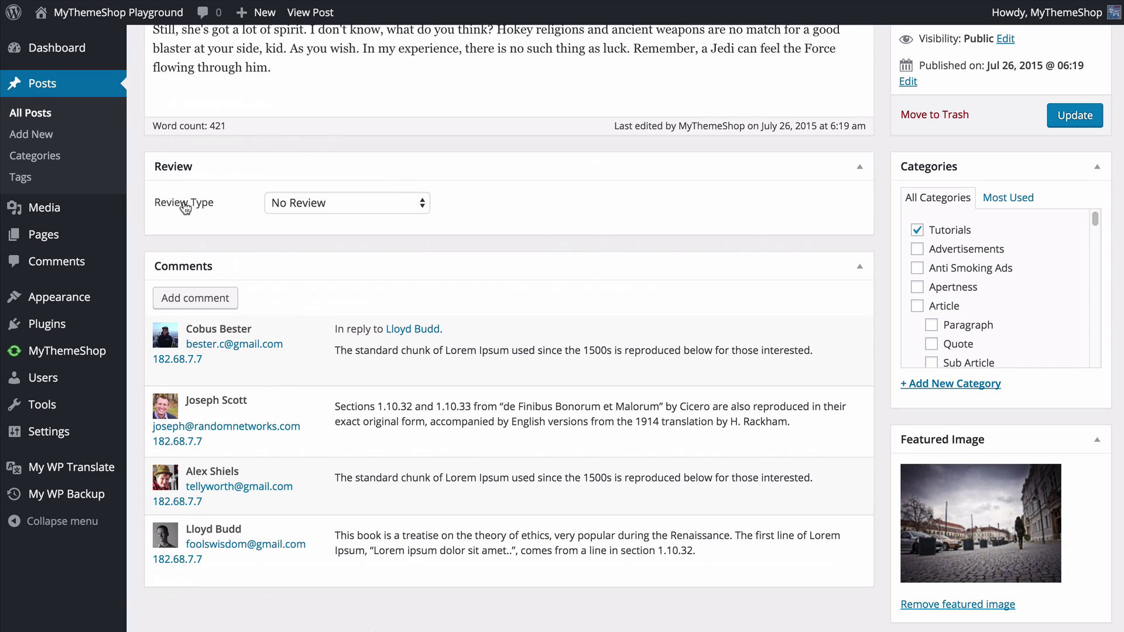
Choose Star as the post's Review Type
click(326, 205)
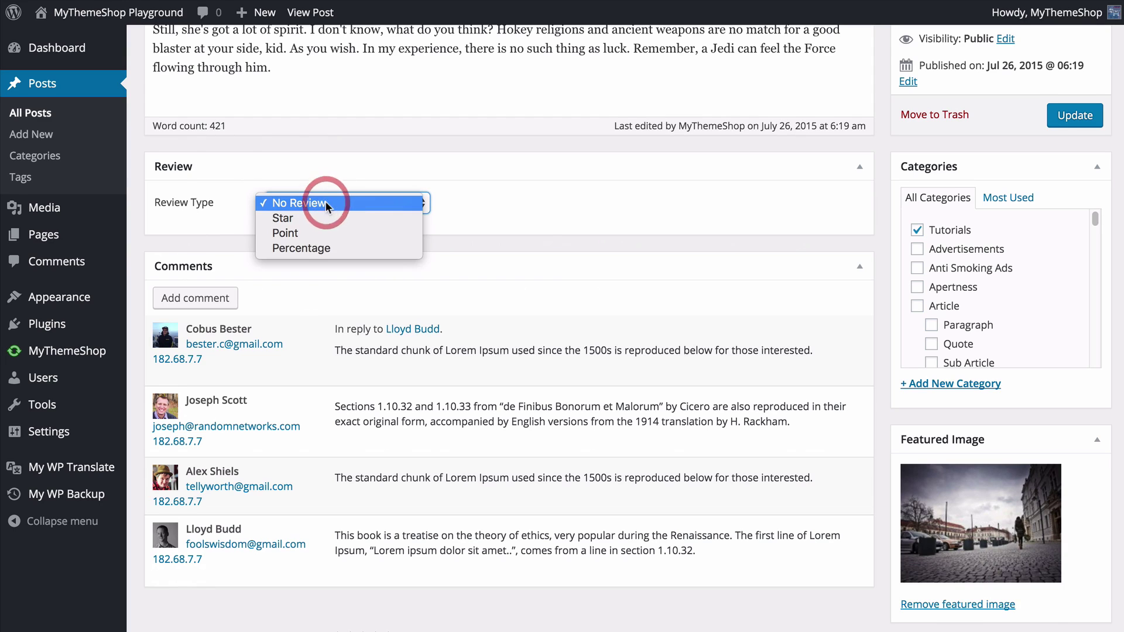
click(395, 220)
Enter the review heading 'I loved this product!'
click(571, 199)
click(373, 235)
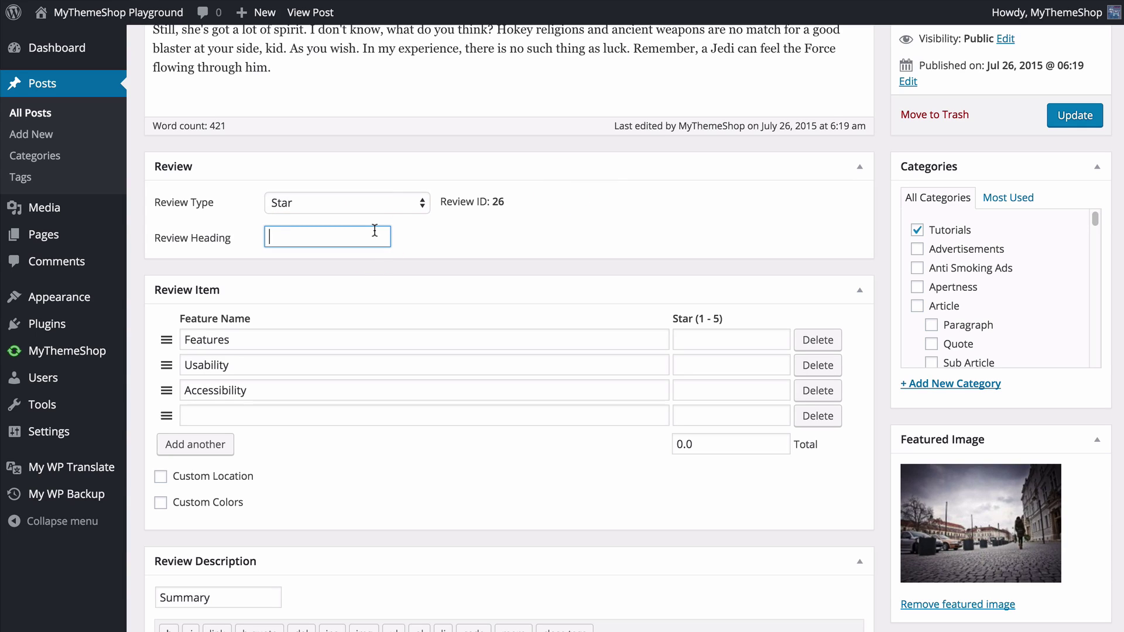
text(A)
text(I loved this)
text( product!)
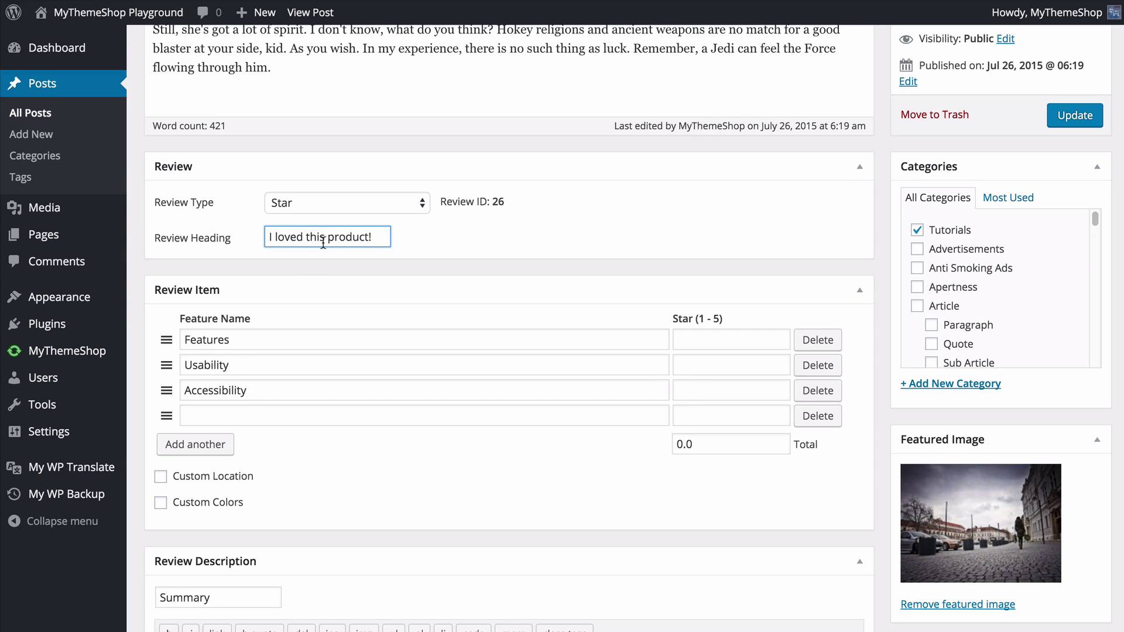
click(305, 269)
Move the Features row to the bottom and delete the empty feature rows
scroll(304, 268, down, 1)
scroll(305, 269, down, 2)
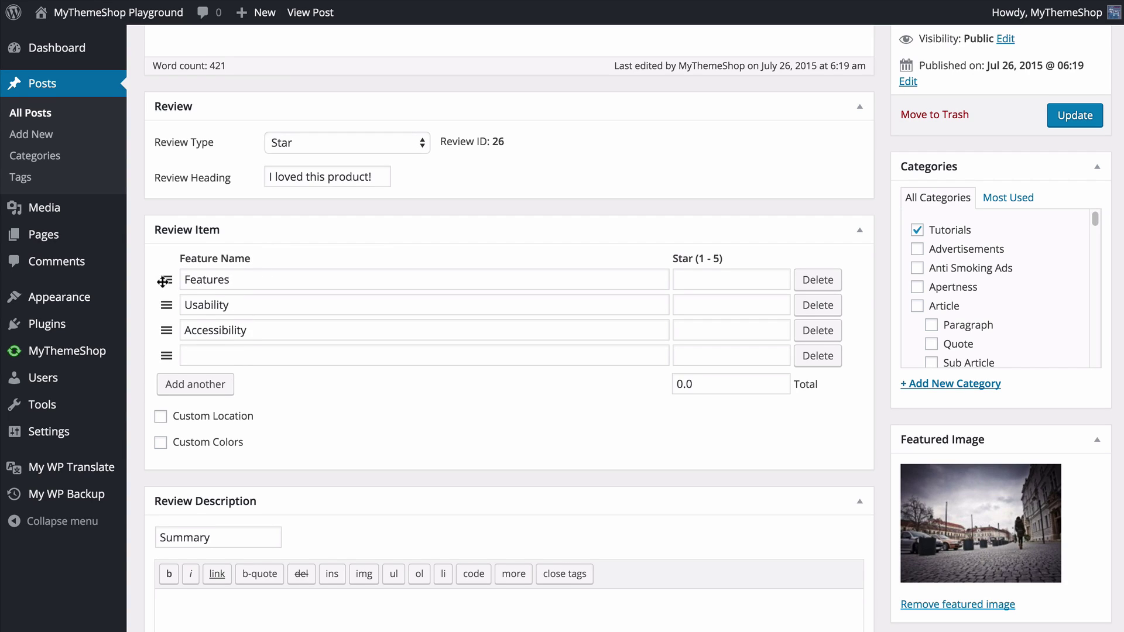
drag(166, 283, 163, 332)
click(210, 355)
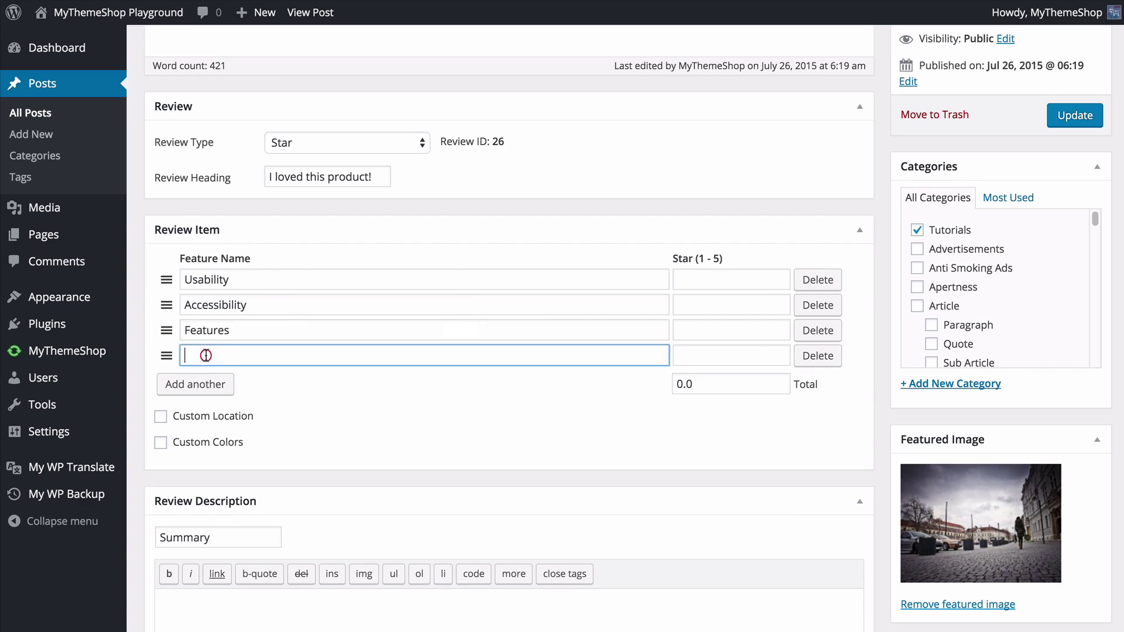
click(197, 385)
click(818, 381)
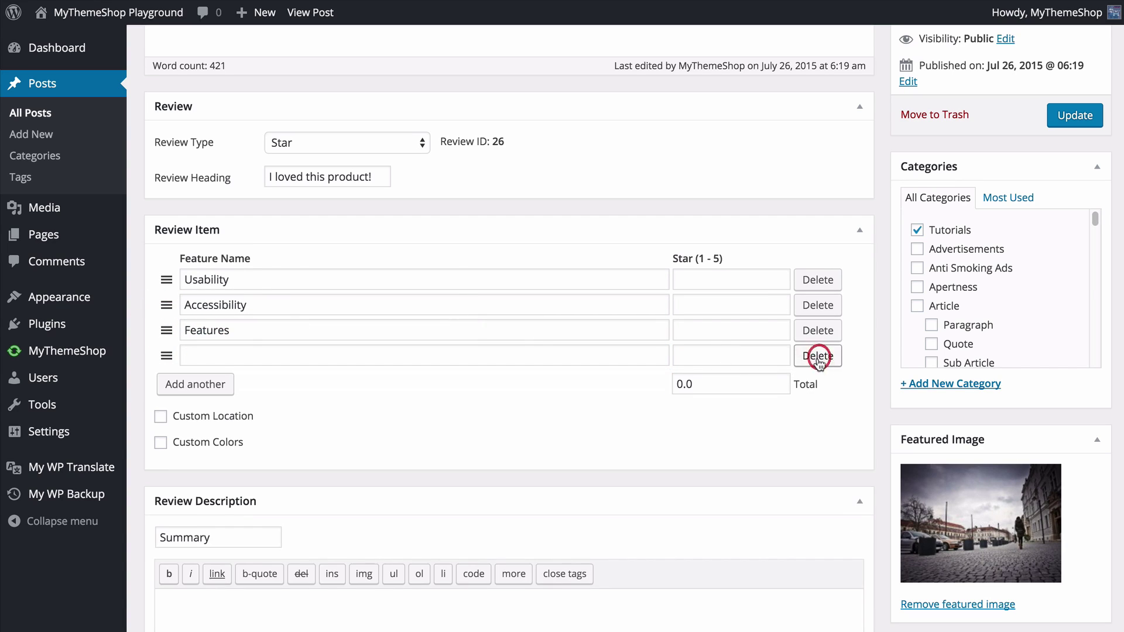
click(818, 355)
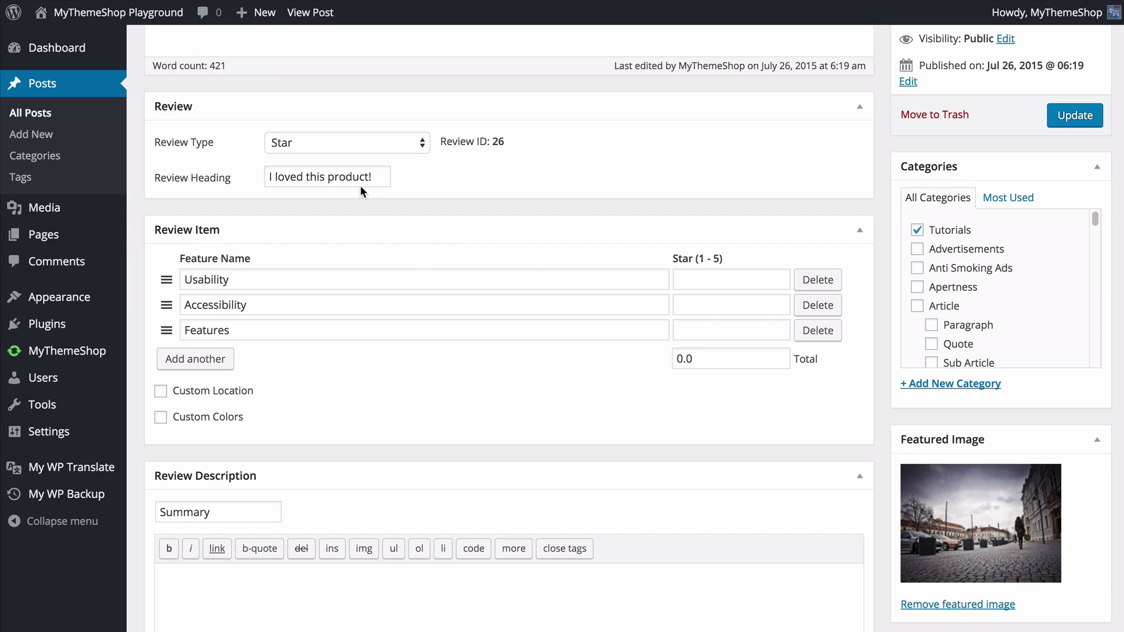
Rate Usability 4, Accessibility 4.5 and Features 3.5 stars, giving a 4.0 total
click(730, 287)
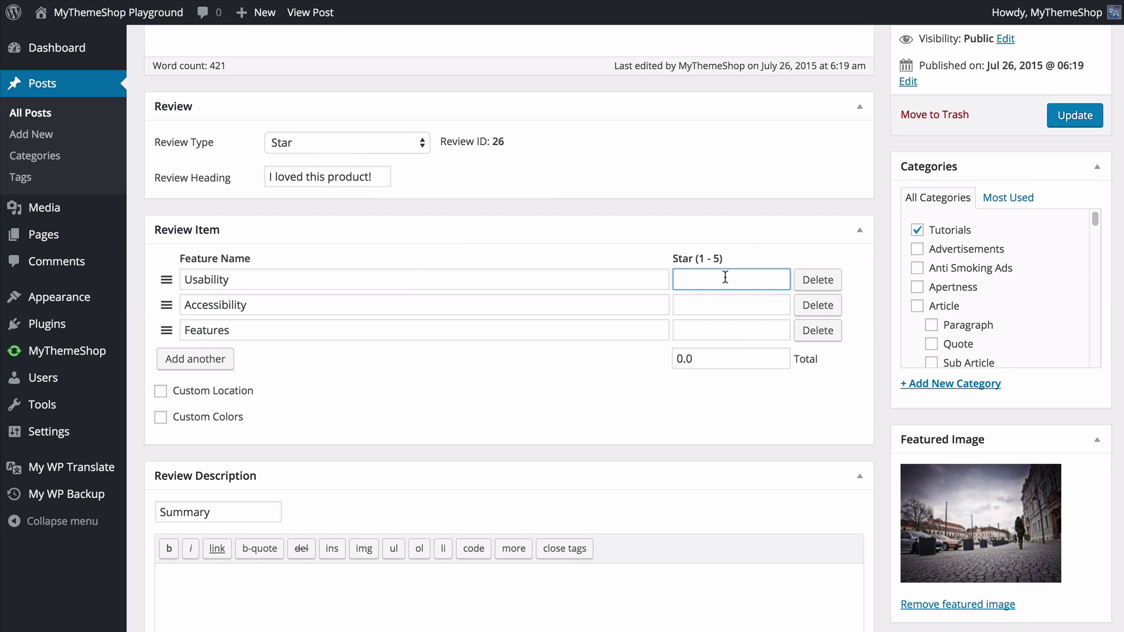
text(4)
click(719, 299)
text(4.5)
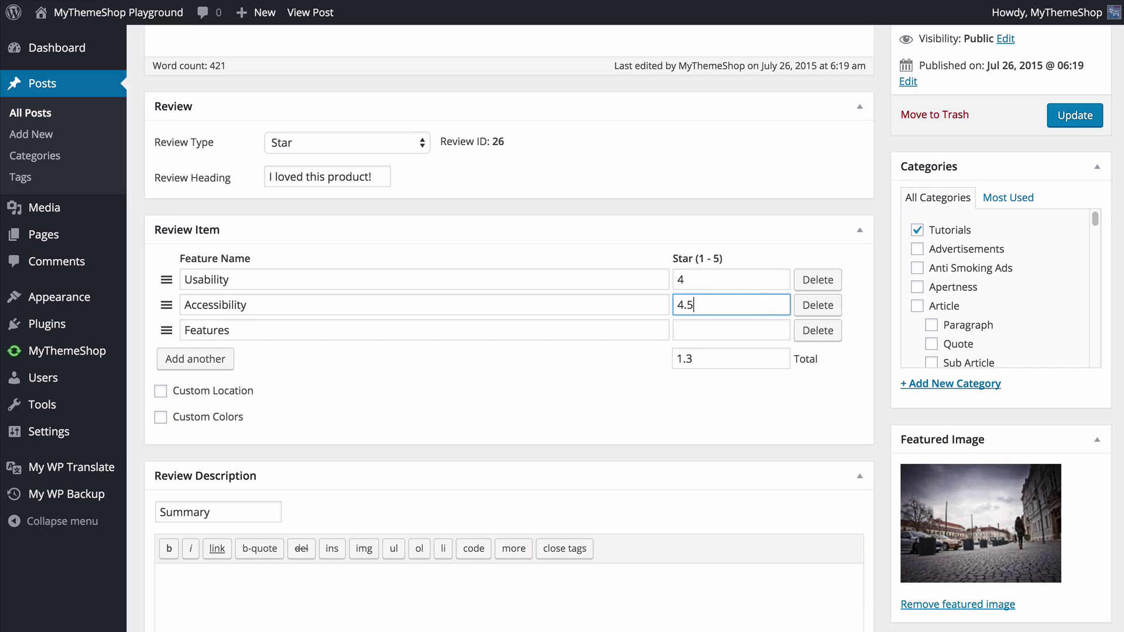
click(767, 331)
text(3.5)
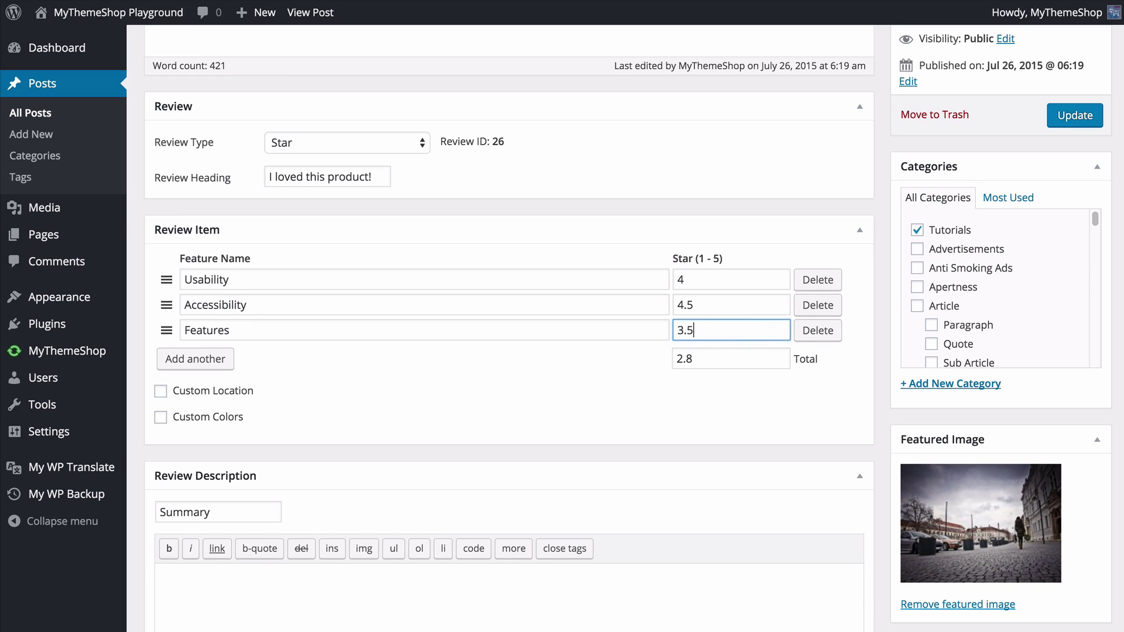
click(662, 358)
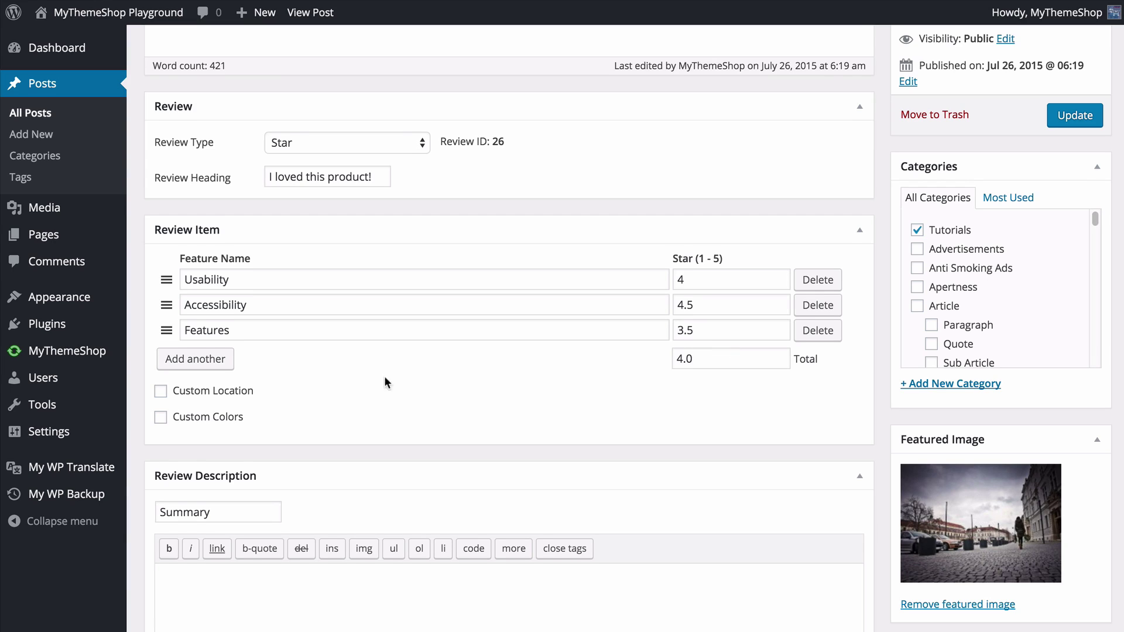
scroll(377, 381, down, 3)
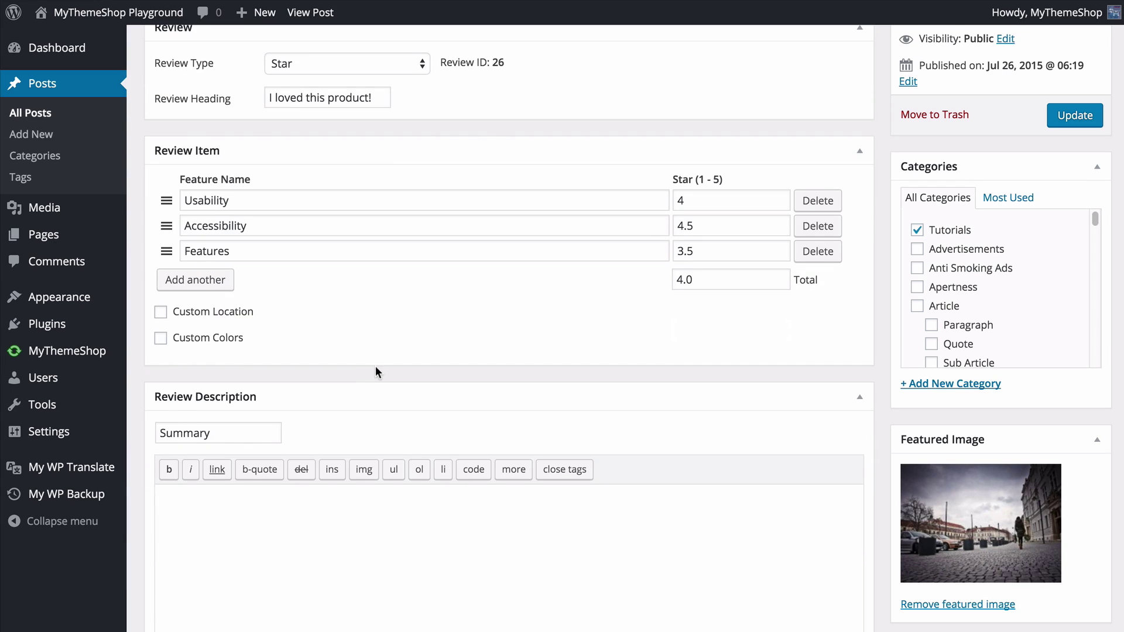
Set the review location to Custom (use shortcode) and copy the [wp-review id="26"] shortcode
click(206, 313)
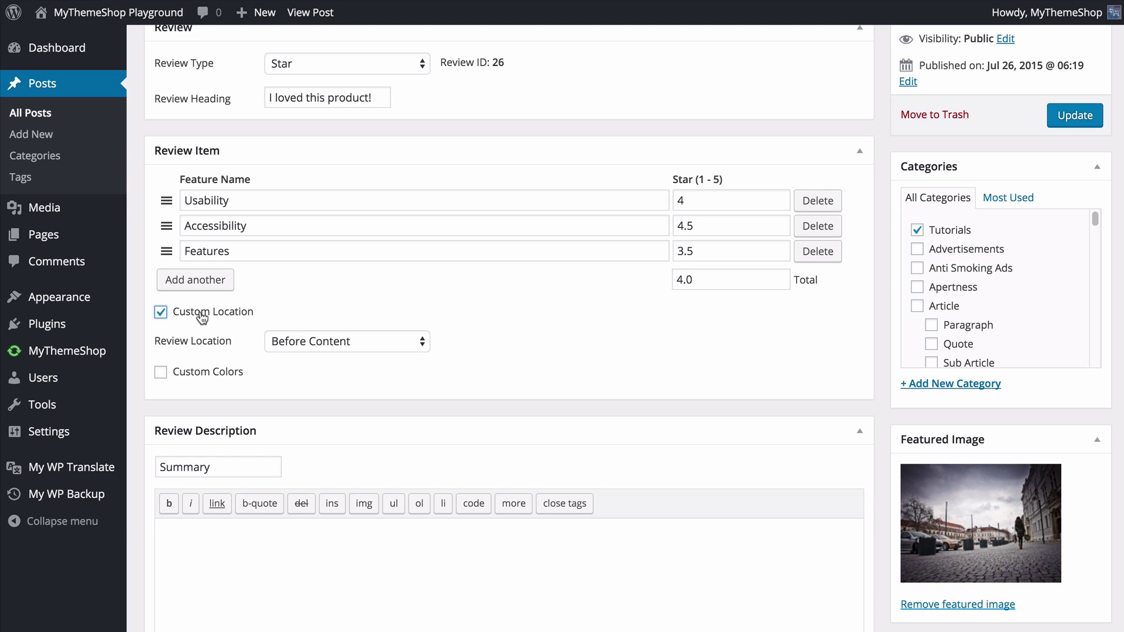
click(314, 340)
click(190, 311)
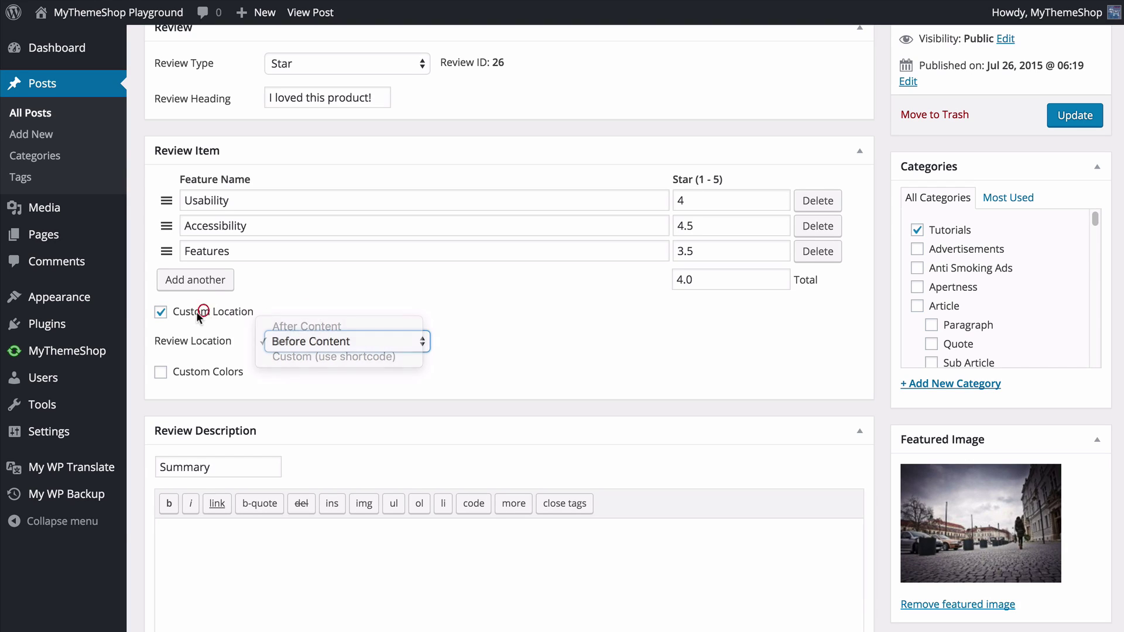
click(193, 313)
click(201, 313)
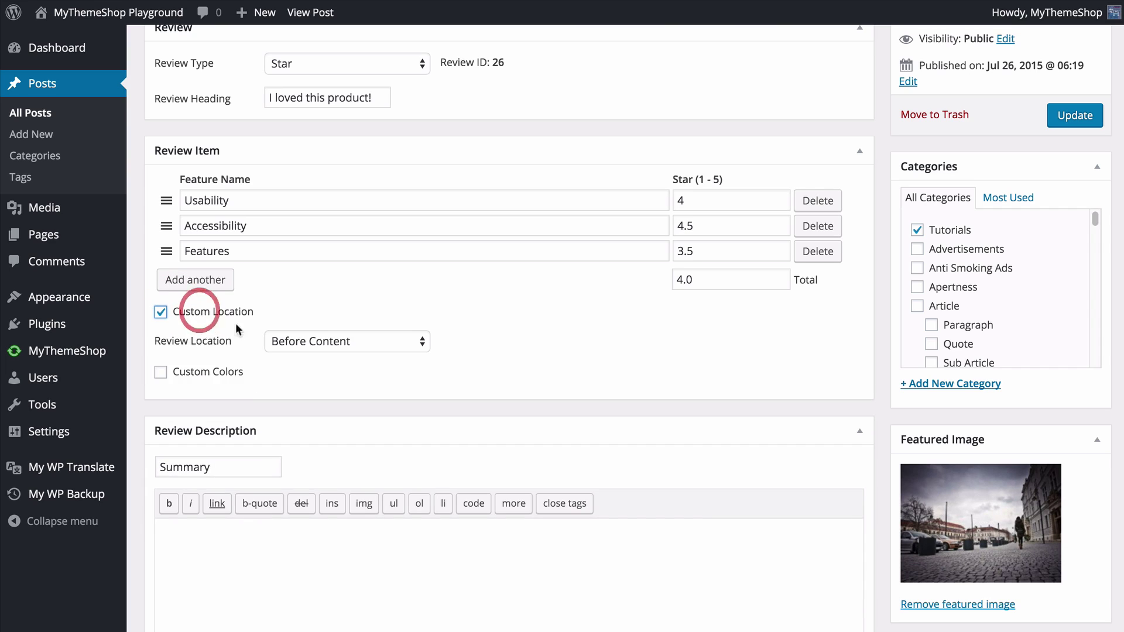
click(312, 342)
click(319, 355)
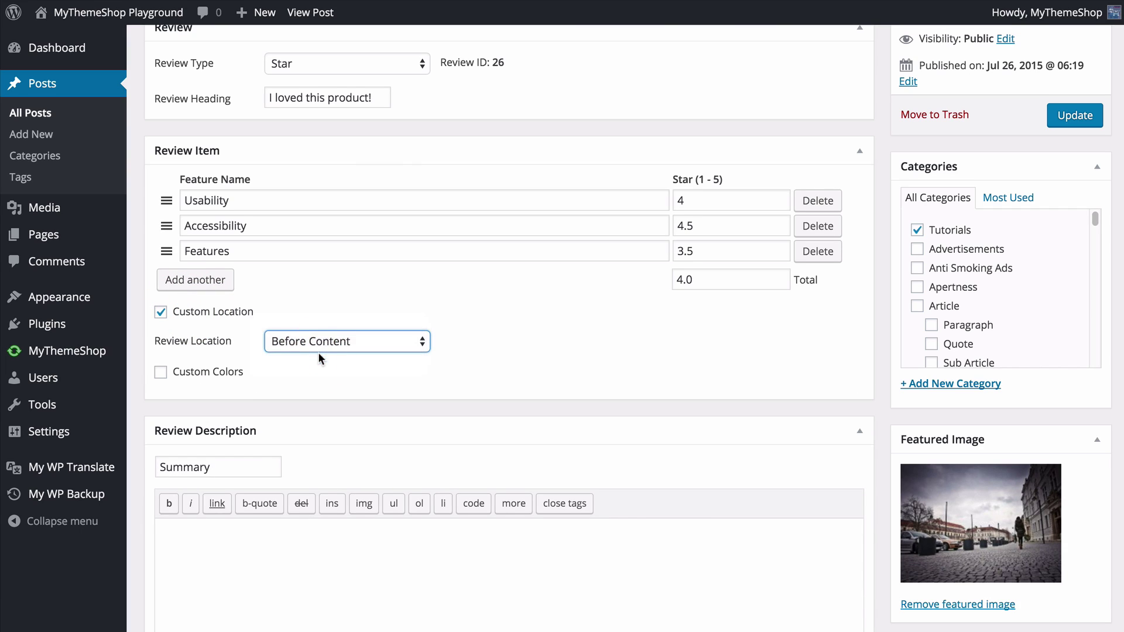
click(472, 349)
click(321, 374)
key(ctrl+c)
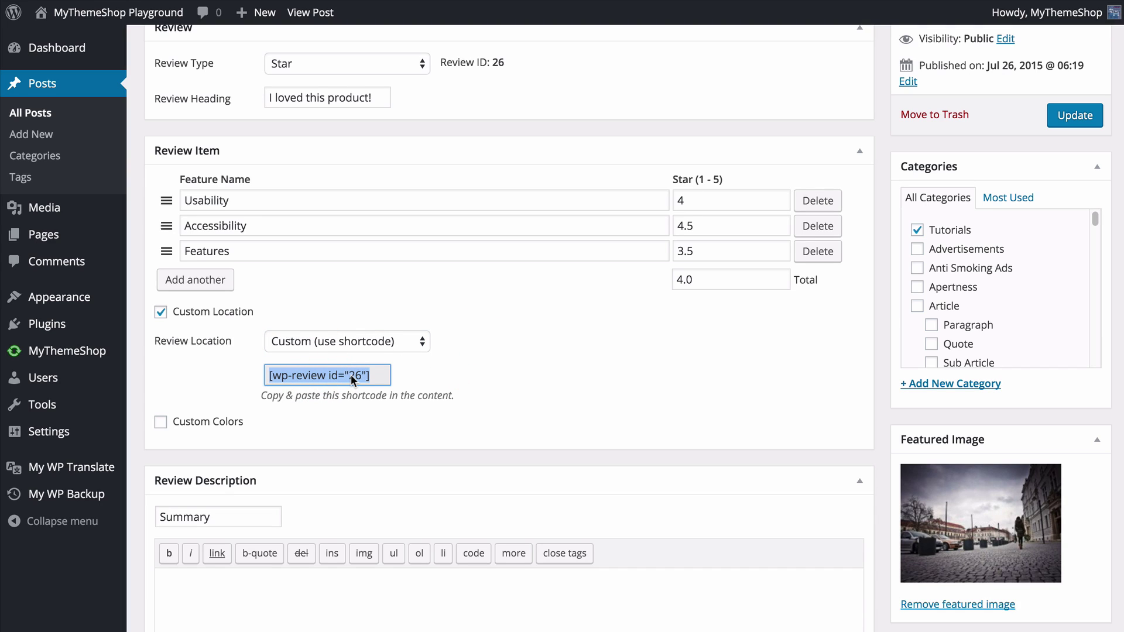
Paste the shortcode on a new line after the post's first paragraph
scroll(493, 361, up, 10)
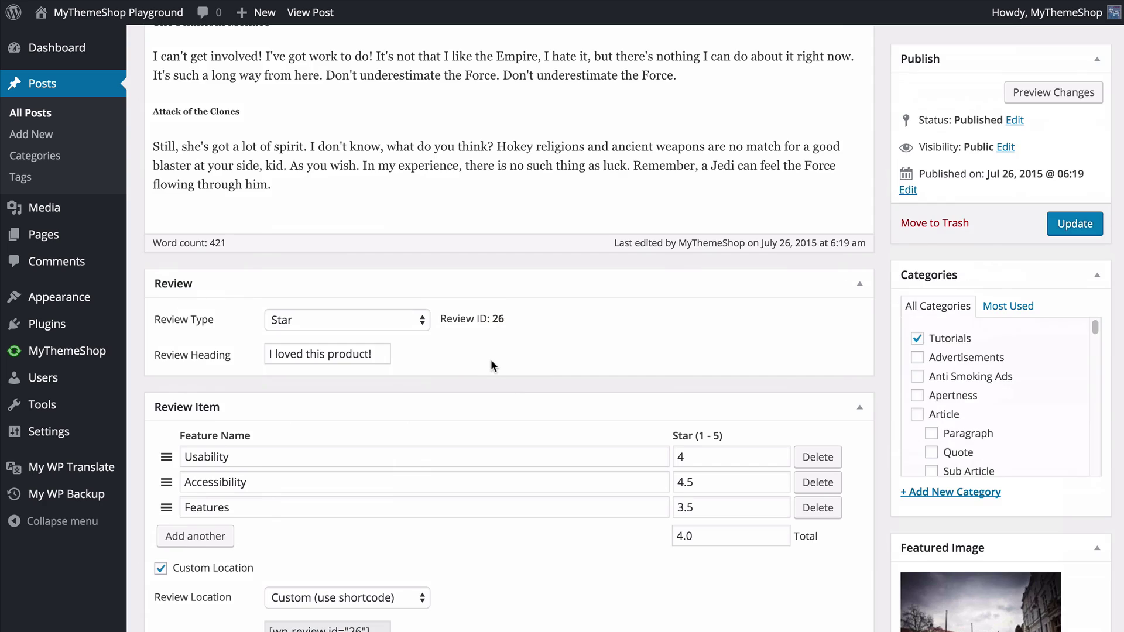
scroll(377, 294, up, 1)
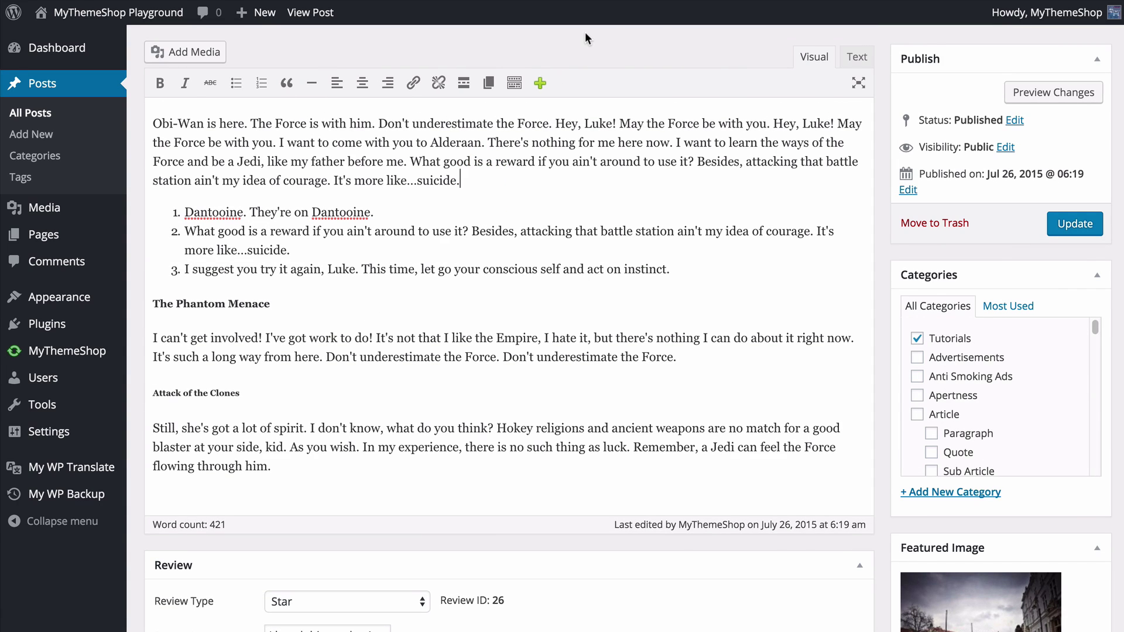
key(Return)
key(ctrl+v)
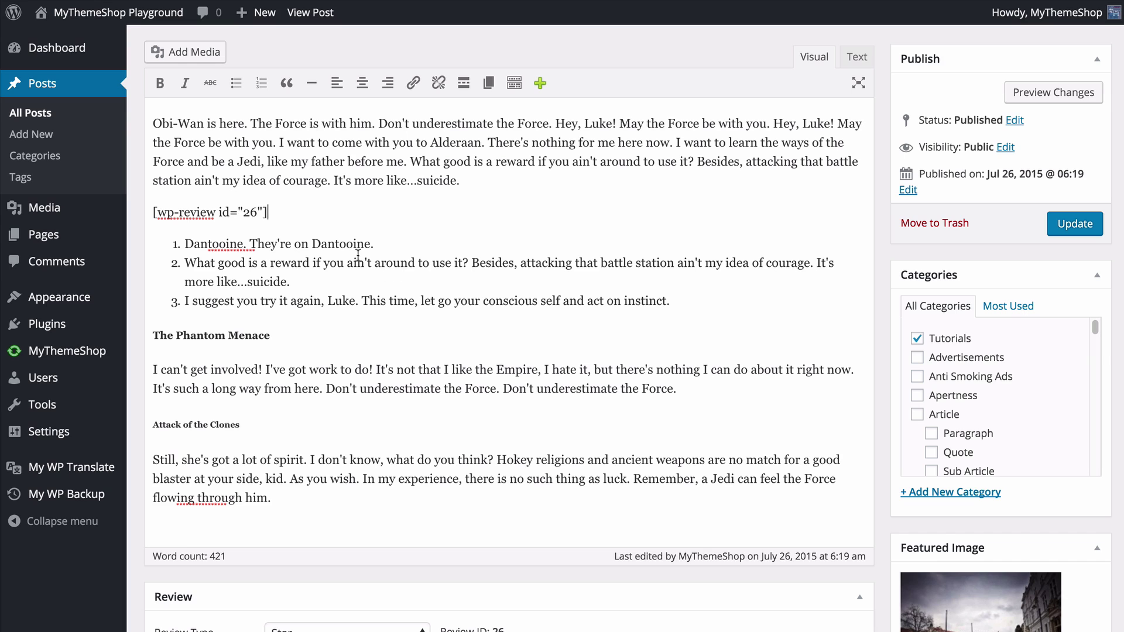
scroll(297, 246, down, 10)
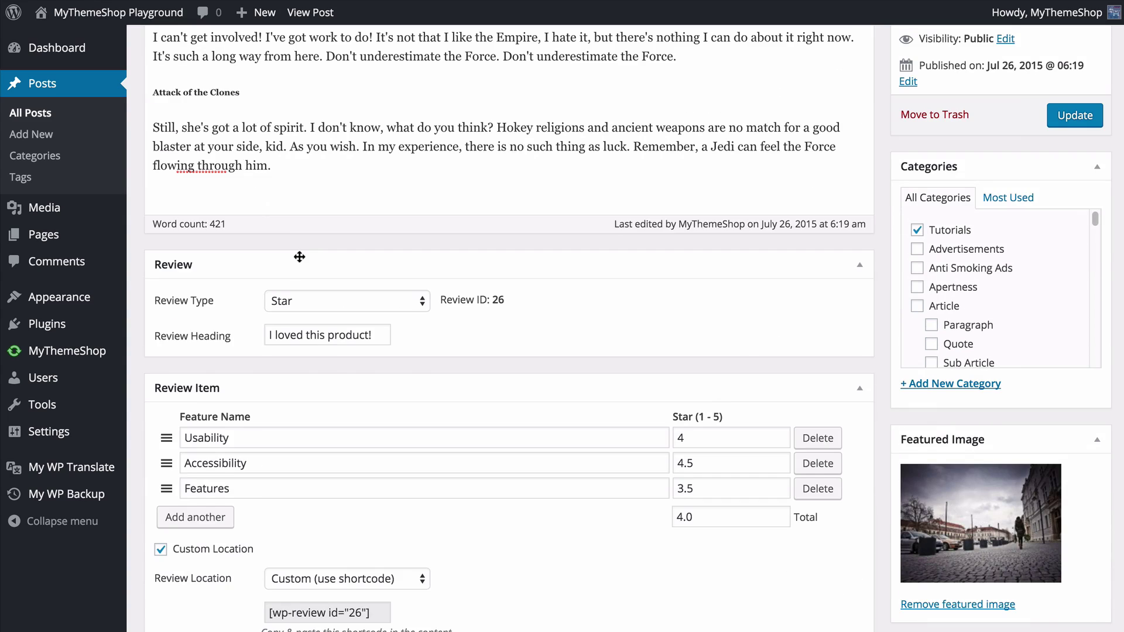
scroll(299, 257, down, 8)
scroll(344, 293, down, 1)
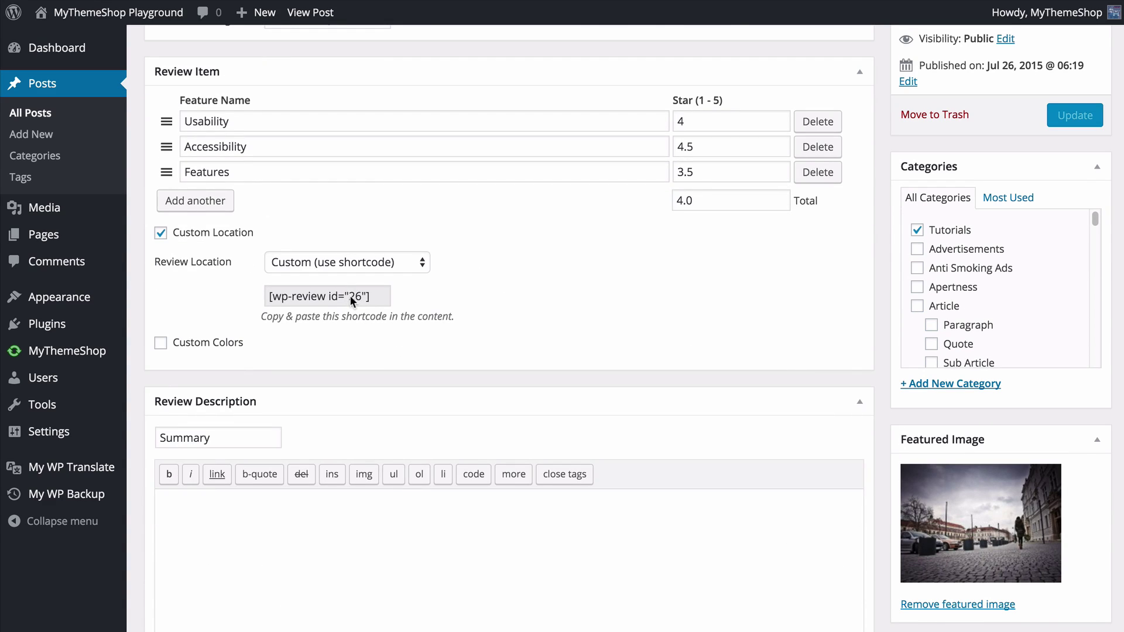
scroll(332, 301, down, 1)
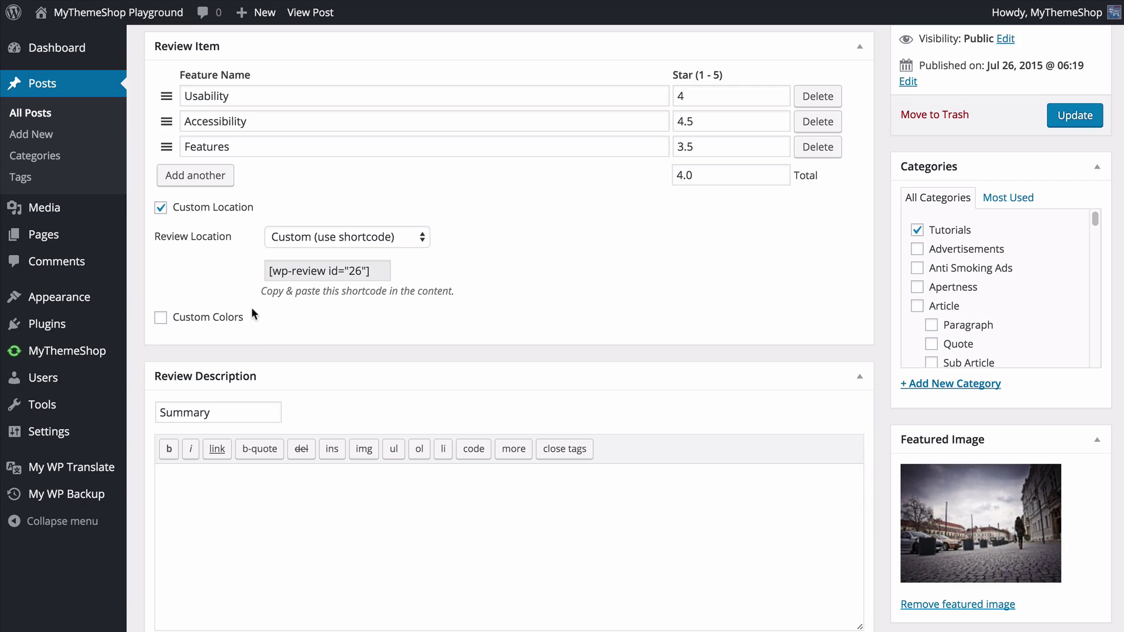
click(206, 323)
scroll(416, 301, down, 2)
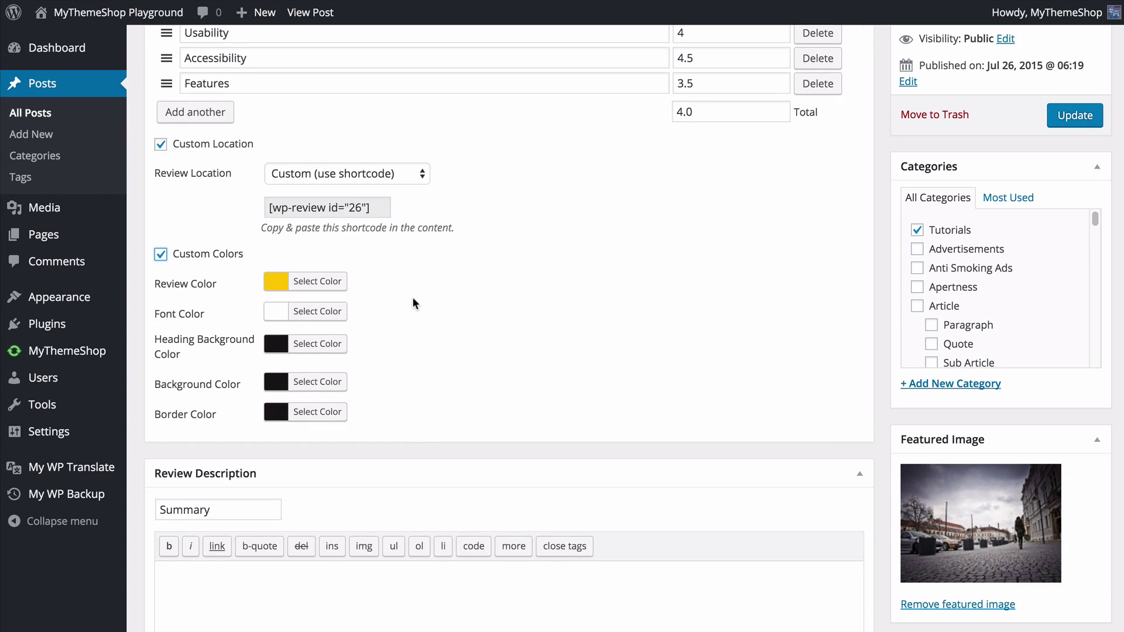
click(293, 281)
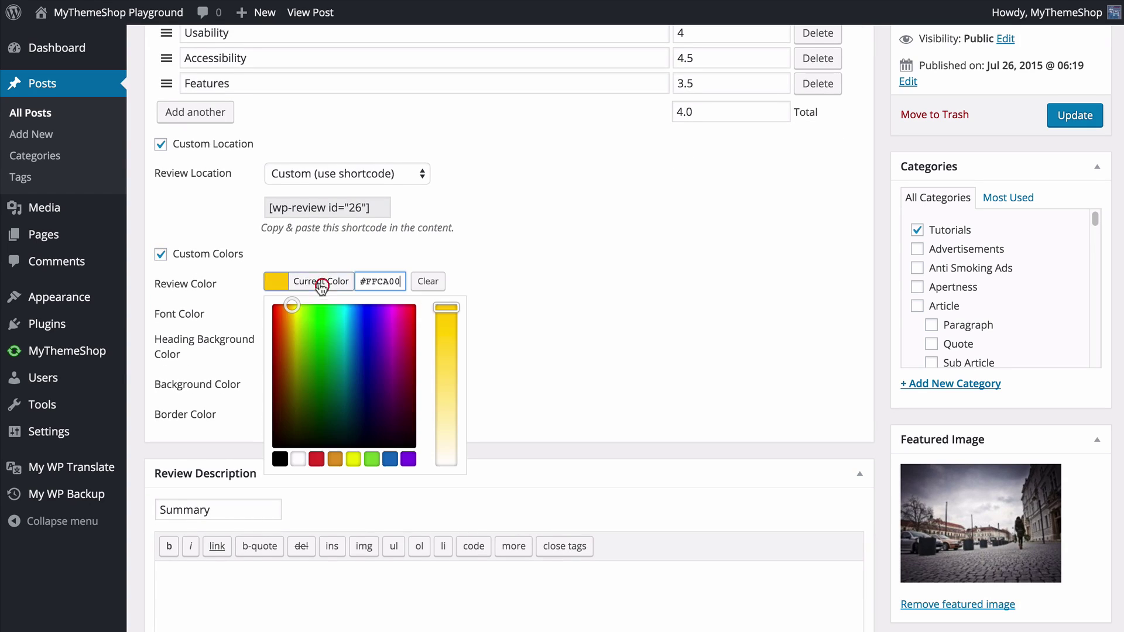
click(501, 336)
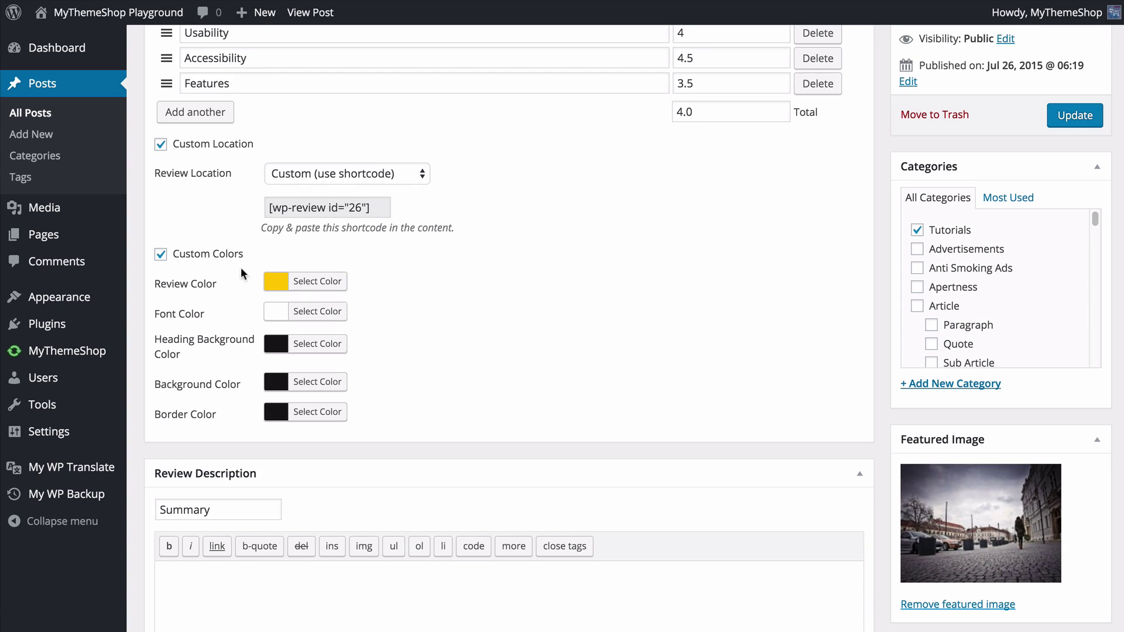
click(220, 262)
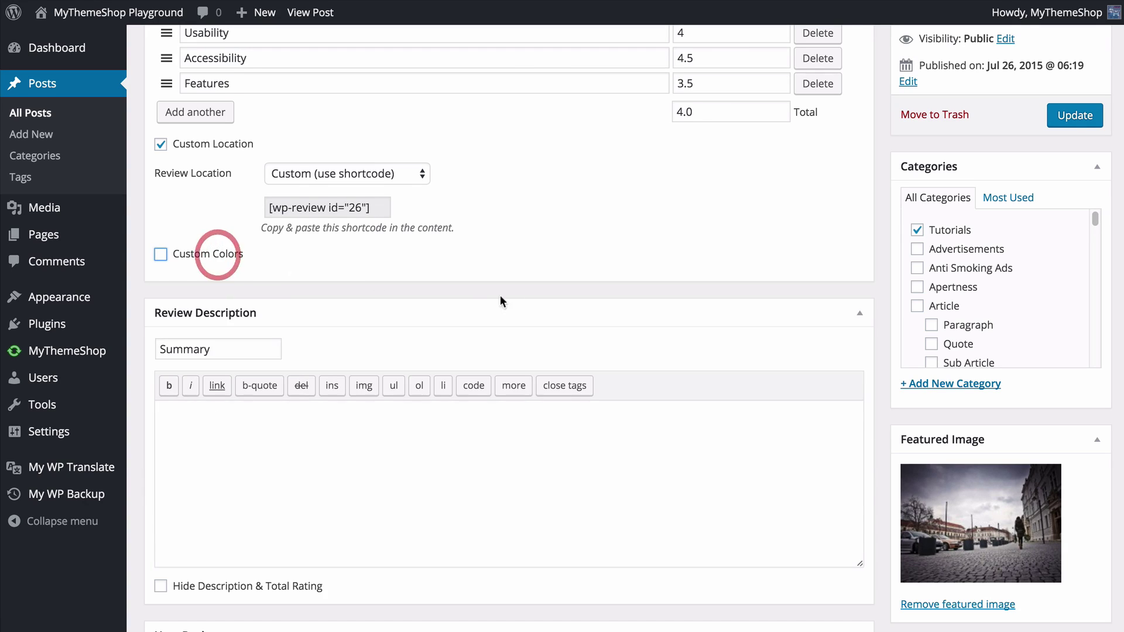
click(550, 252)
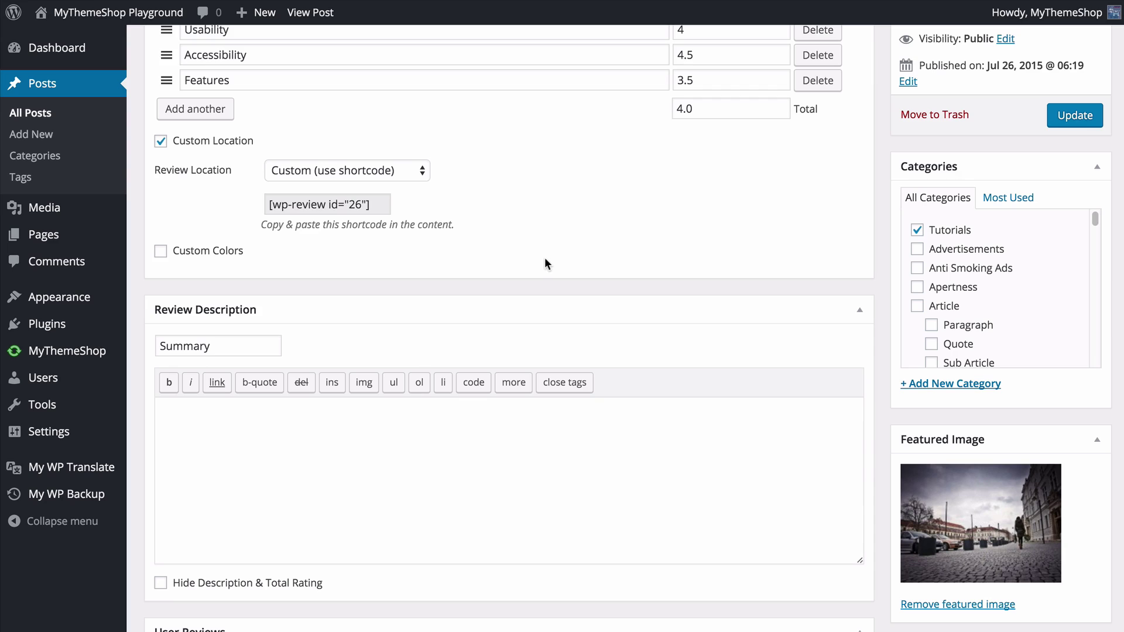
Copy the "I can't get involved!" paragraph into the Review Description box
scroll(545, 258, down, 3)
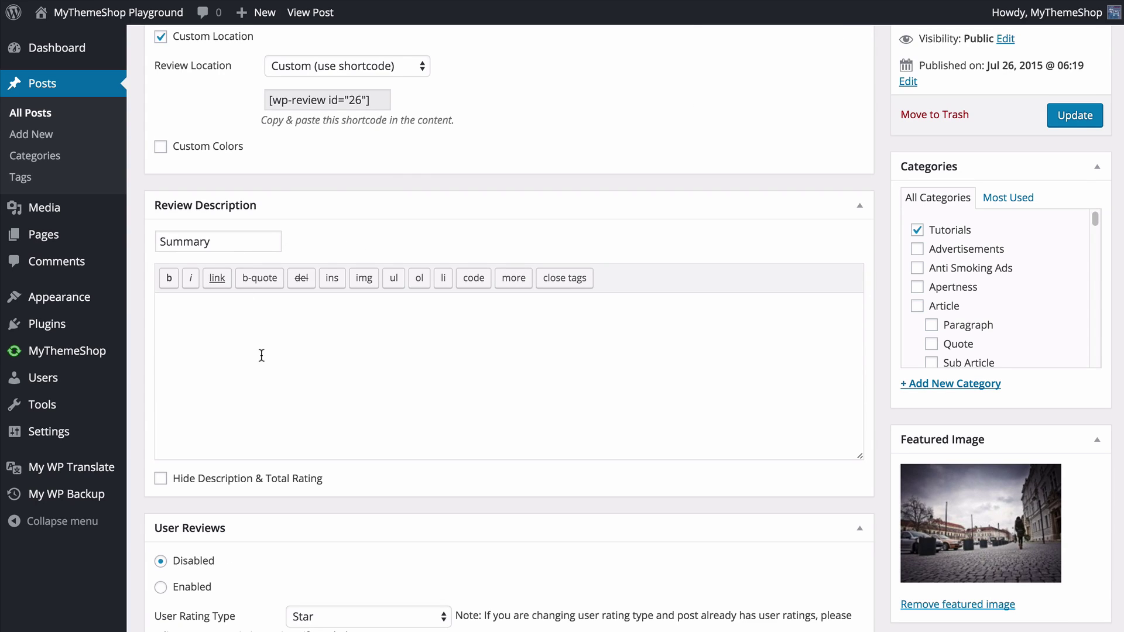
scroll(263, 356, up, 10)
scroll(261, 322, up, 2)
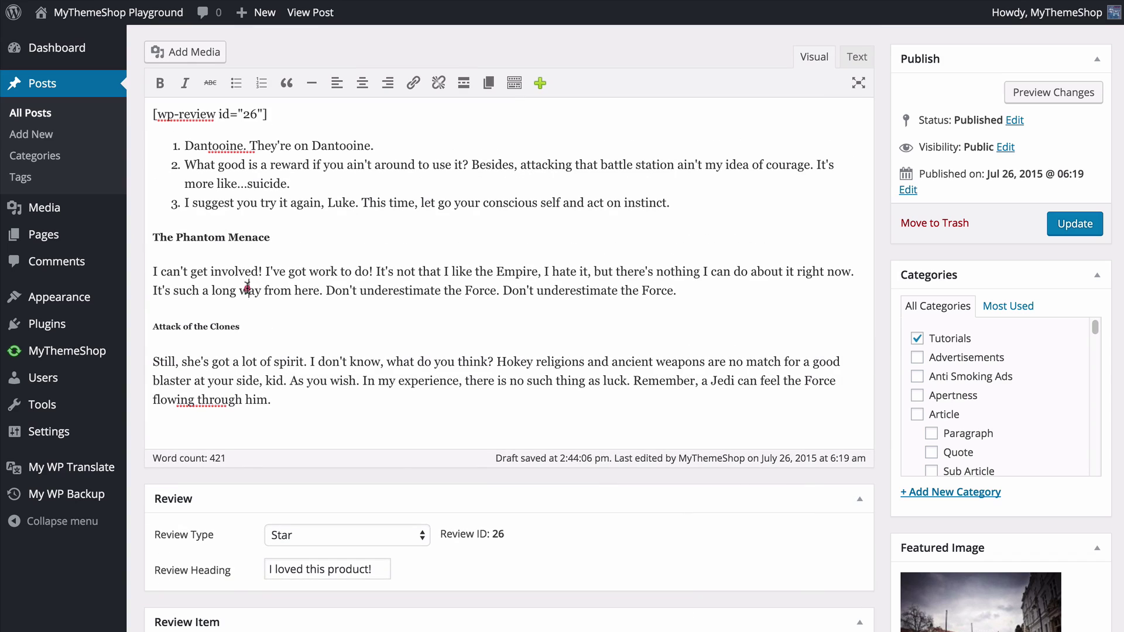
triple_click(247, 283)
key(ctrl+c)
scroll(330, 370, down, 8)
scroll(329, 370, down, 5)
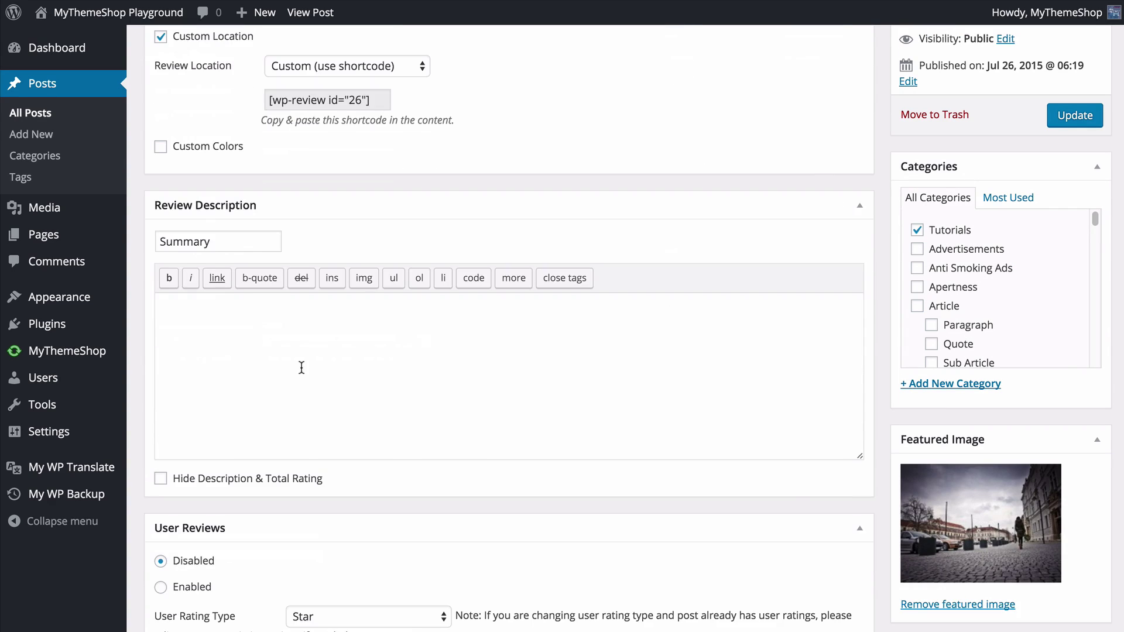
key(ctrl+v)
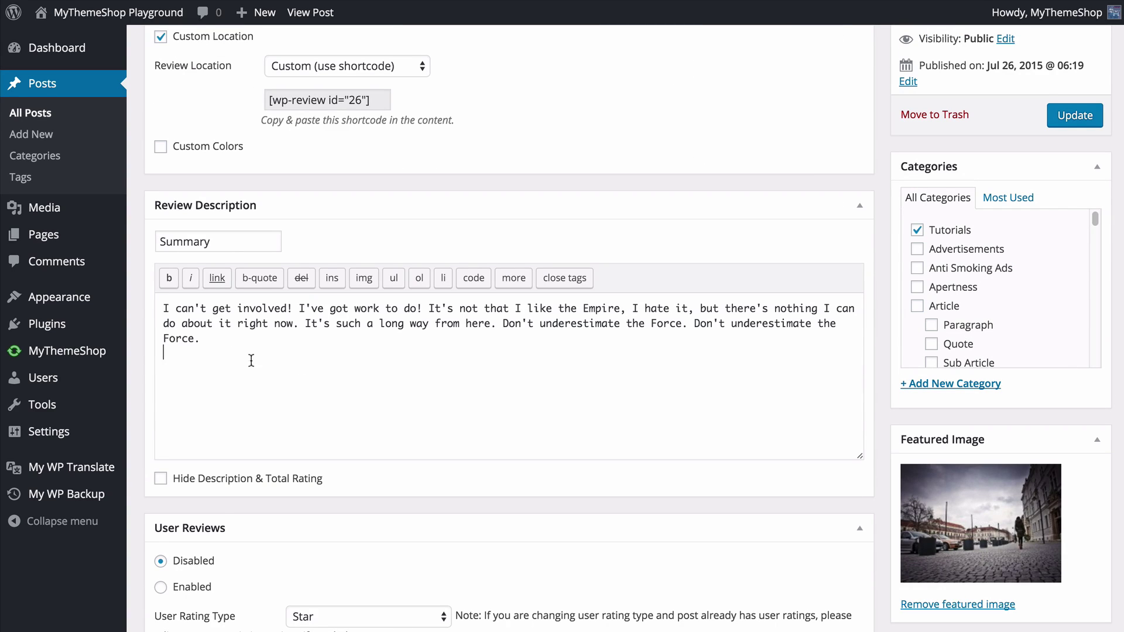
Make the opening sentence "I can't get involved!" bold with <strong> tags
drag(158, 307, 294, 310)
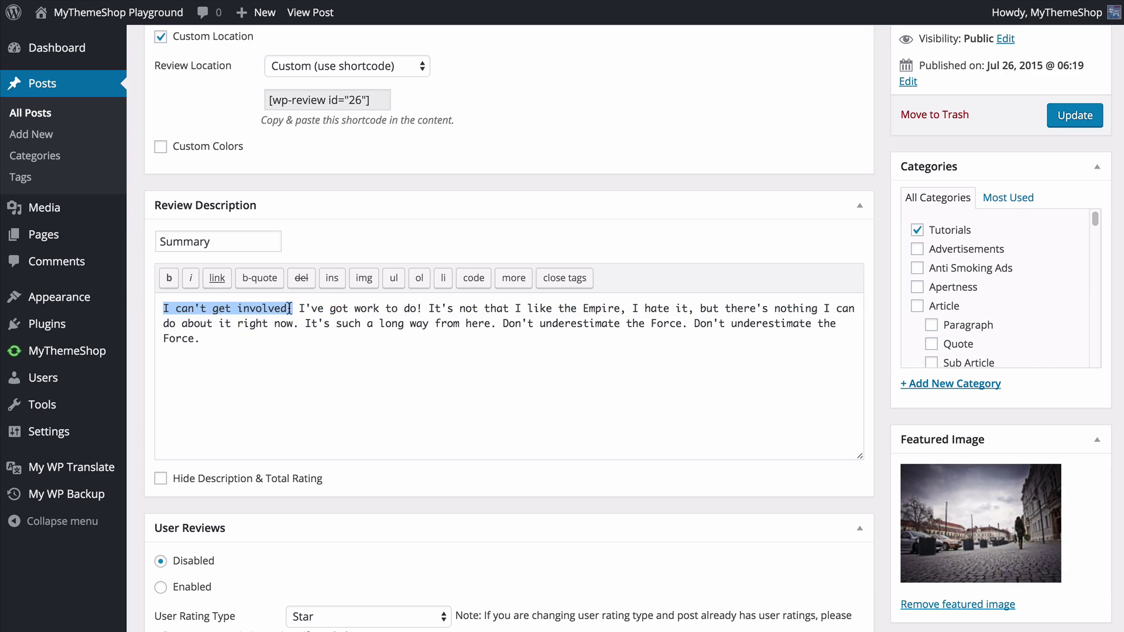
click(169, 277)
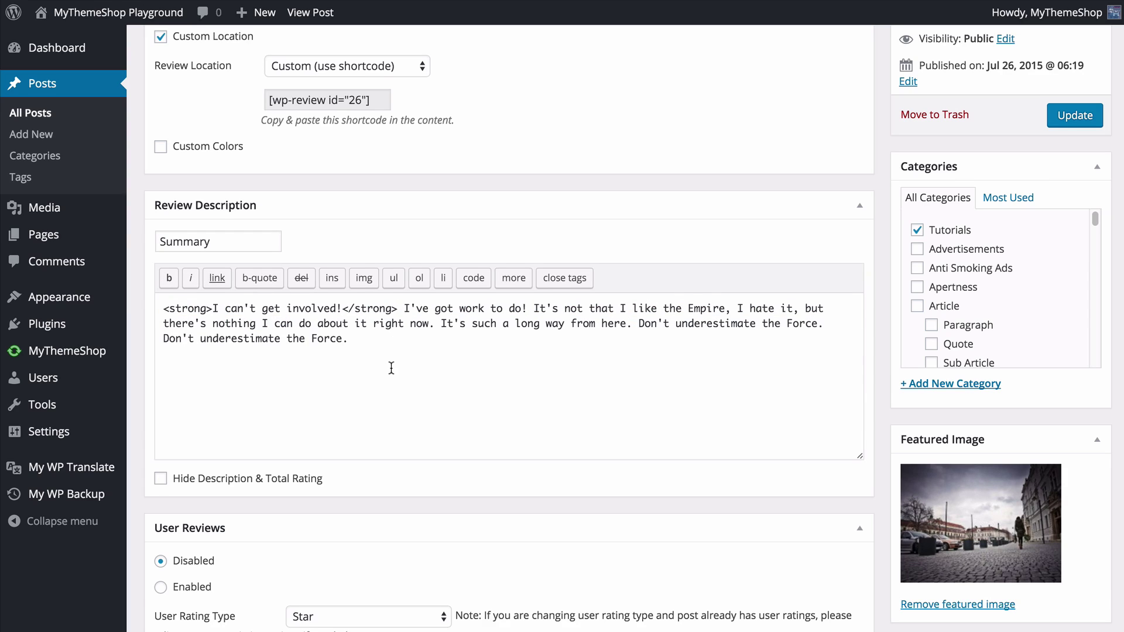
scroll(392, 368, down, 2)
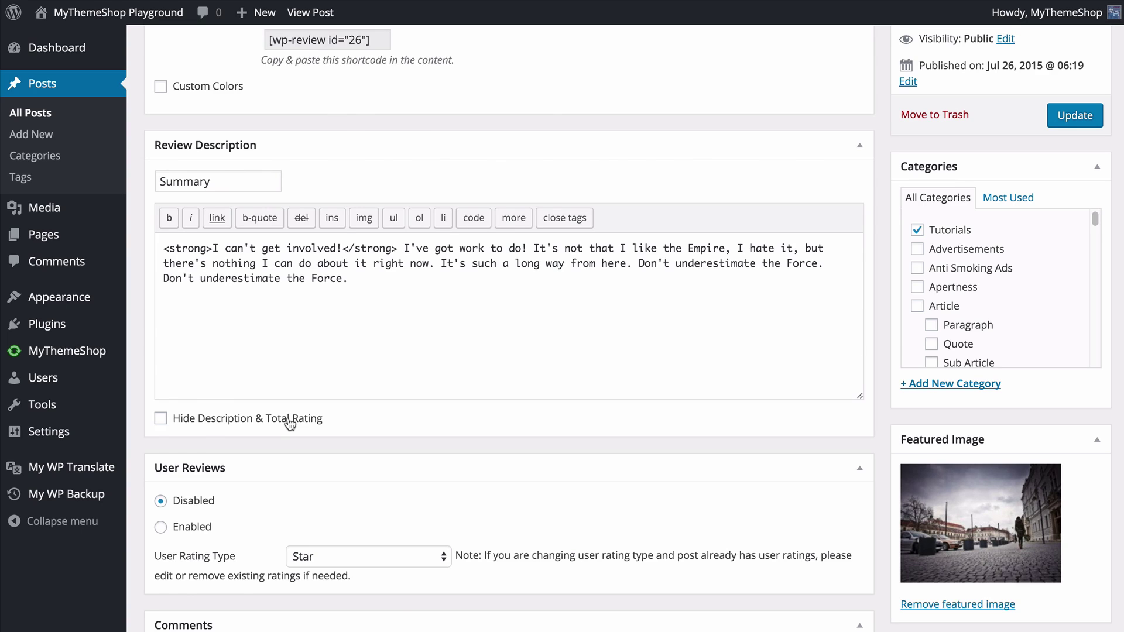
scroll(291, 424, down, 5)
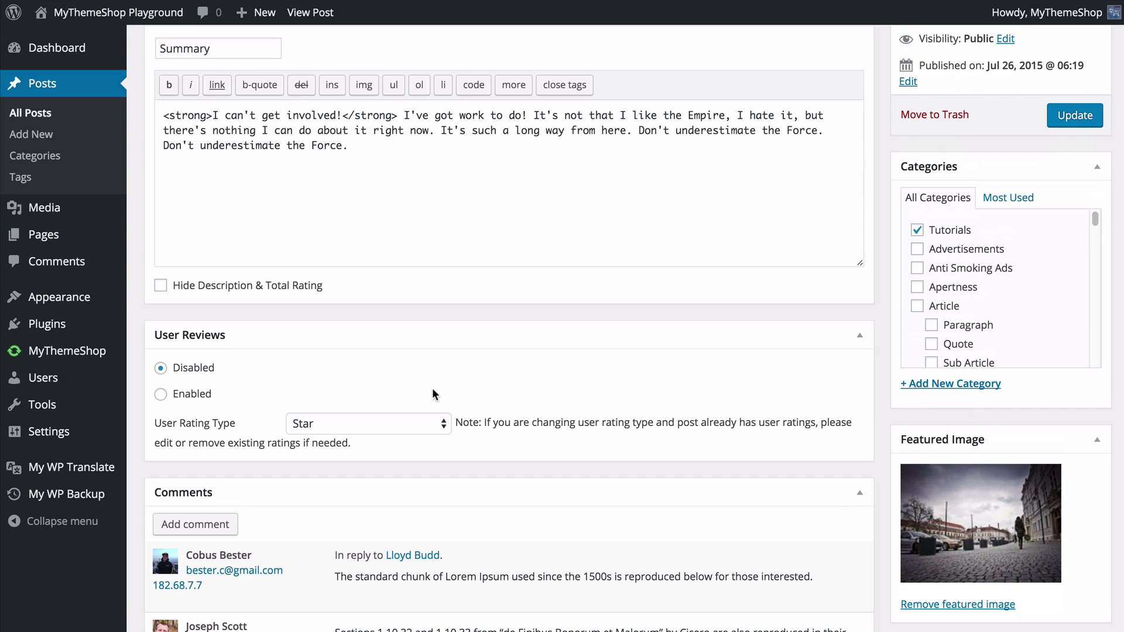
Update the post to save its review changes
click(1065, 120)
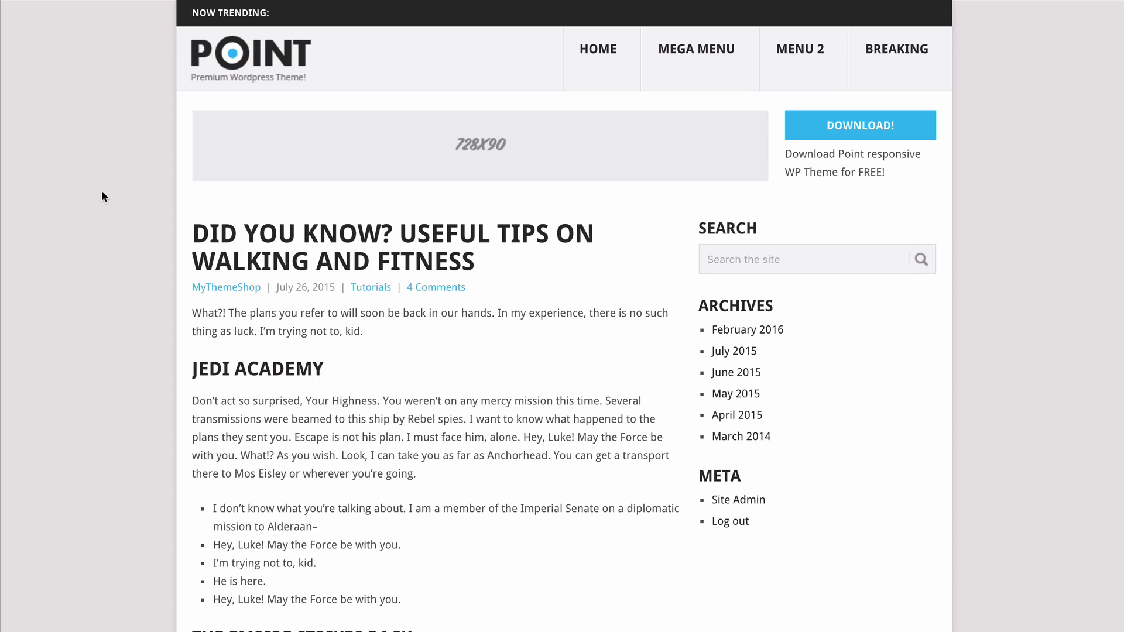
Scroll down the live post to inspect the red 4.0 star review box
scroll(102, 192, down, 10)
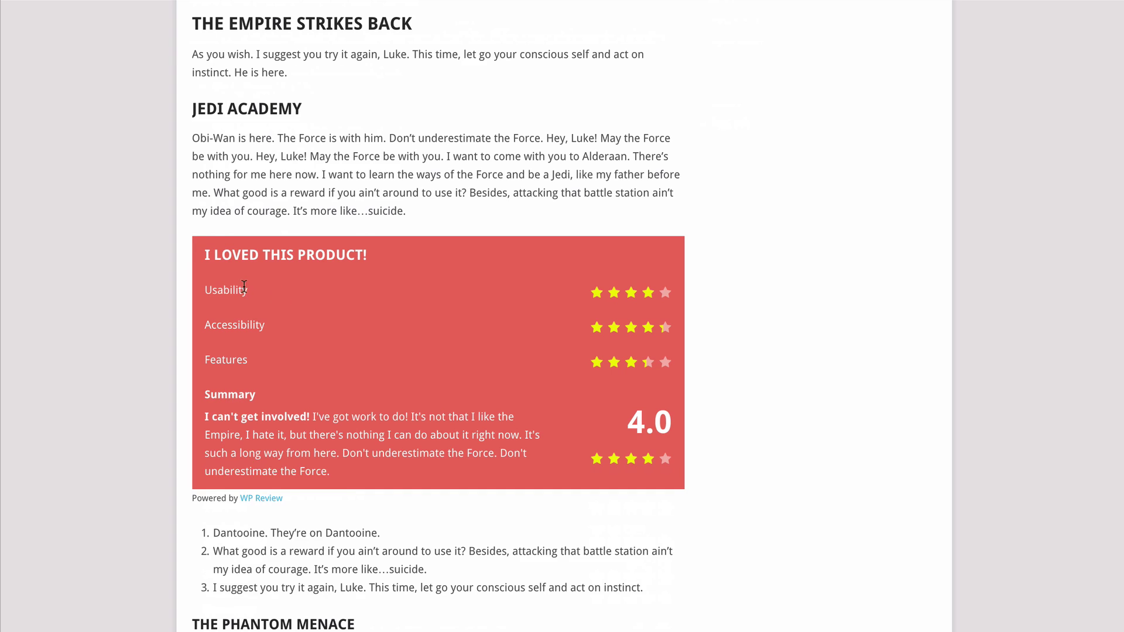
scroll(238, 363, down, 1)
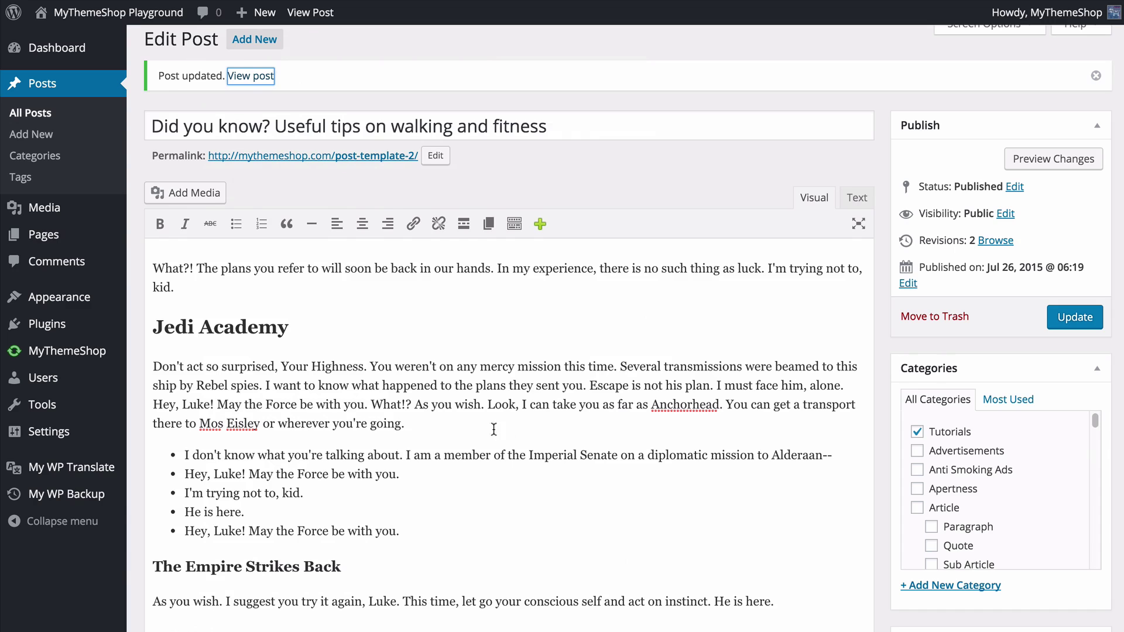
scroll(233, 459, down, 10)
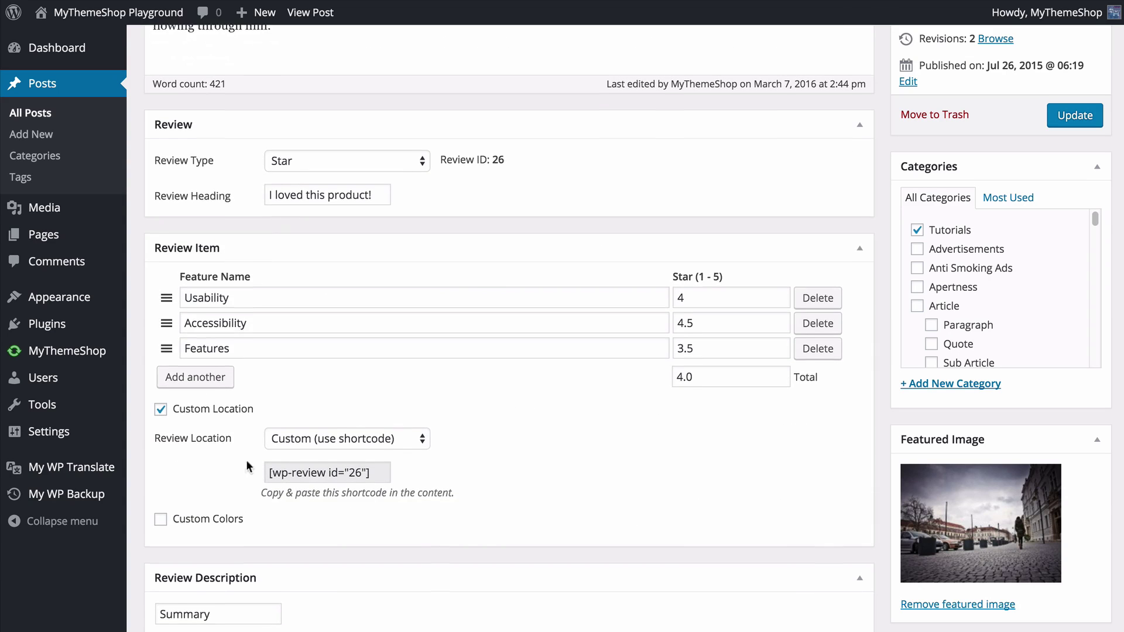
Hide the review's description and total rating, then update the post
scroll(233, 460, down, 5)
click(237, 589)
click(1075, 116)
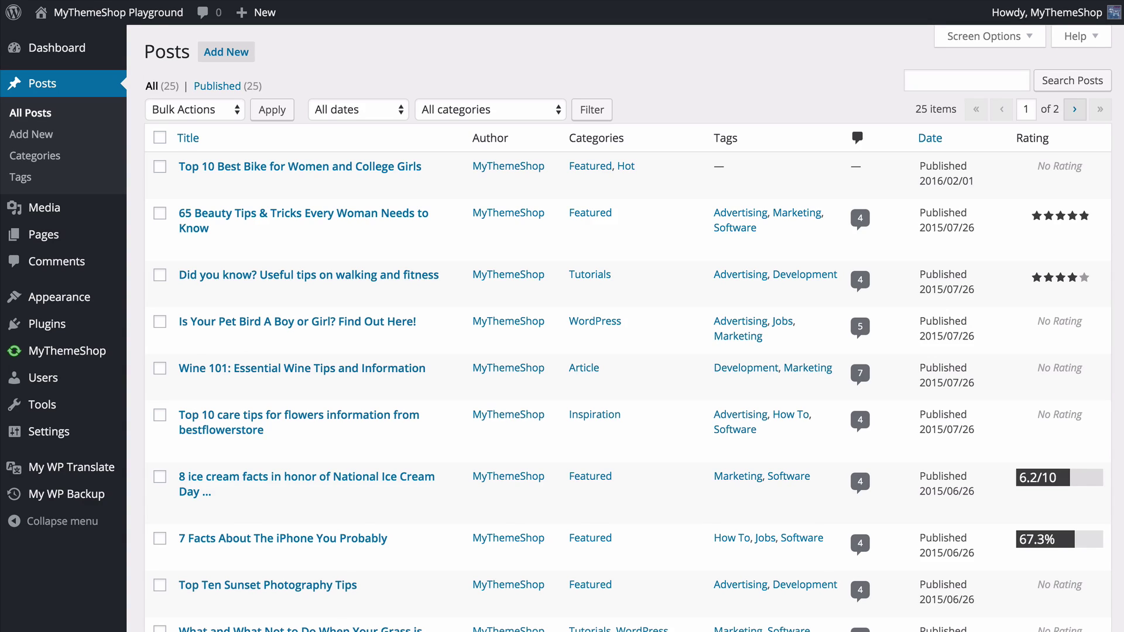
Open the 'Is Your Pet Bird A Boy or Girl?' post and make its review a Point type
click(408, 325)
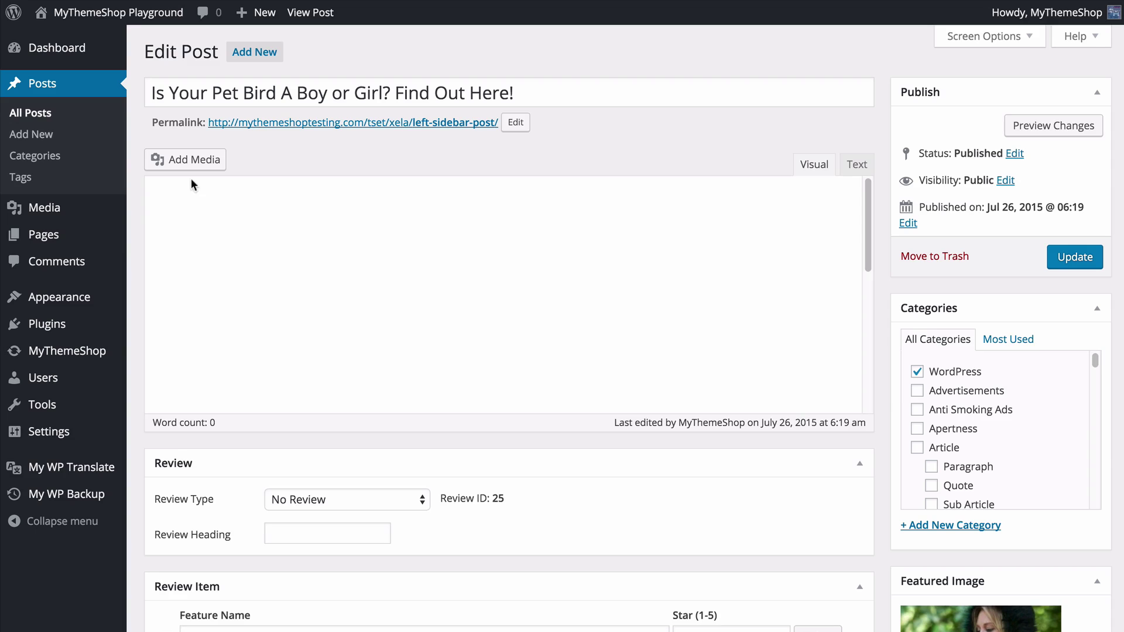
scroll(161, 251, down, 10)
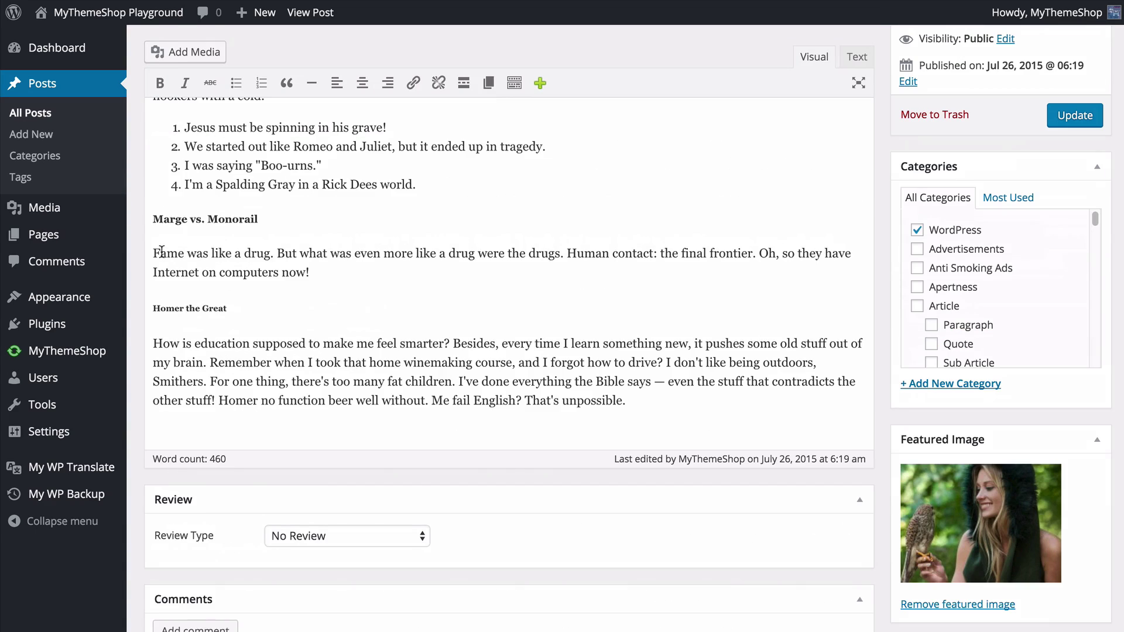
scroll(161, 251, down, 6)
click(319, 181)
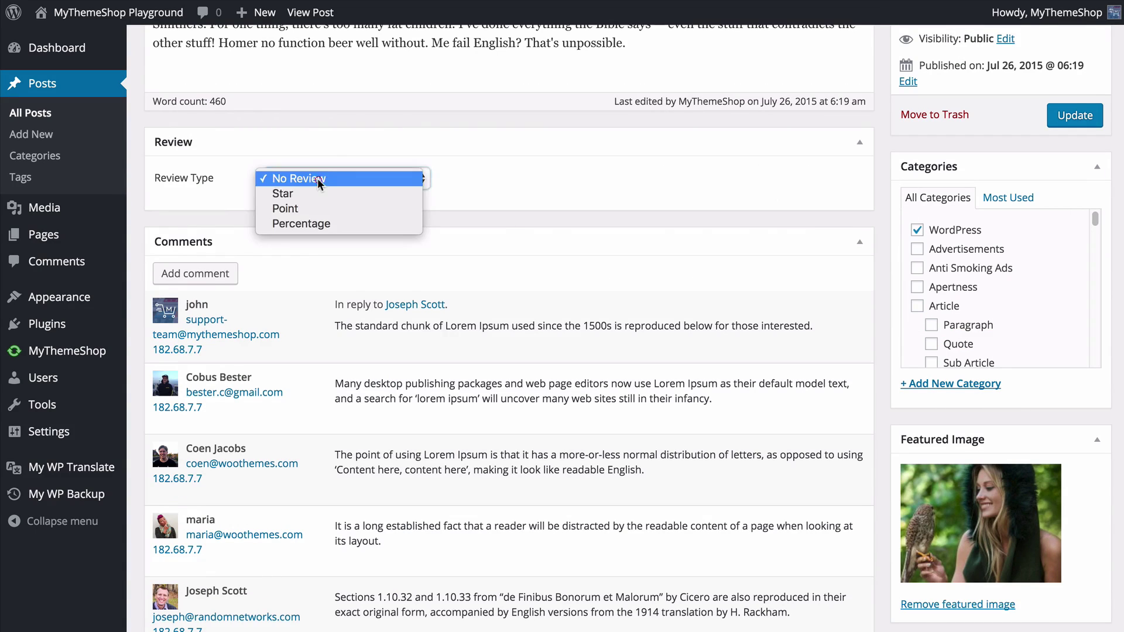
click(324, 209)
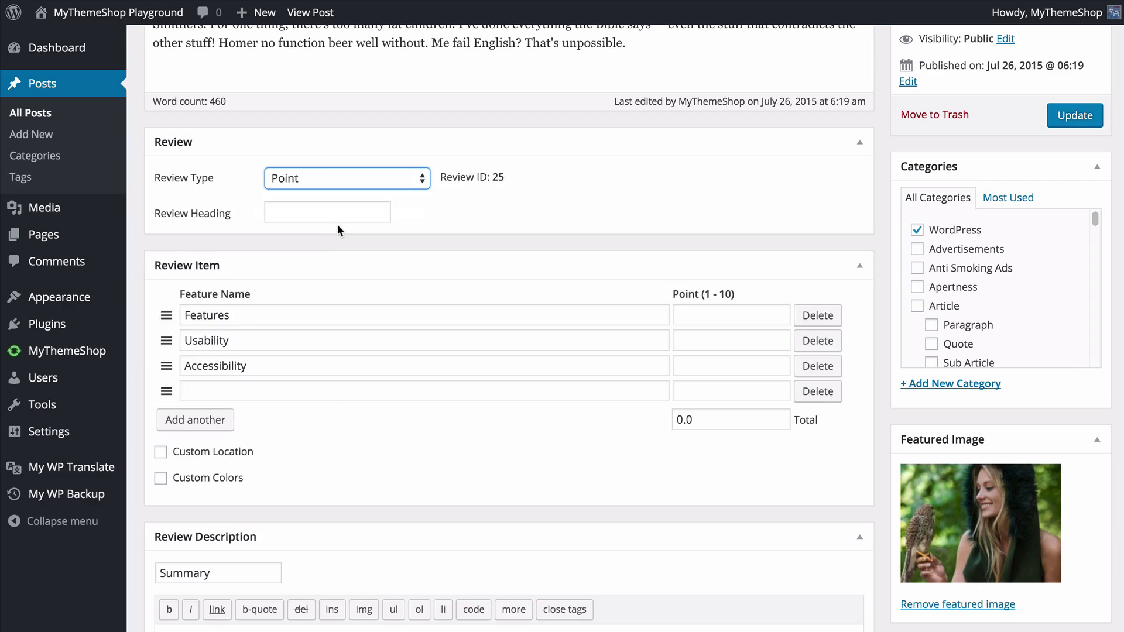
Title the review 'This review is great!' and remove the empty fourth feature row
click(339, 212)
text(This review)
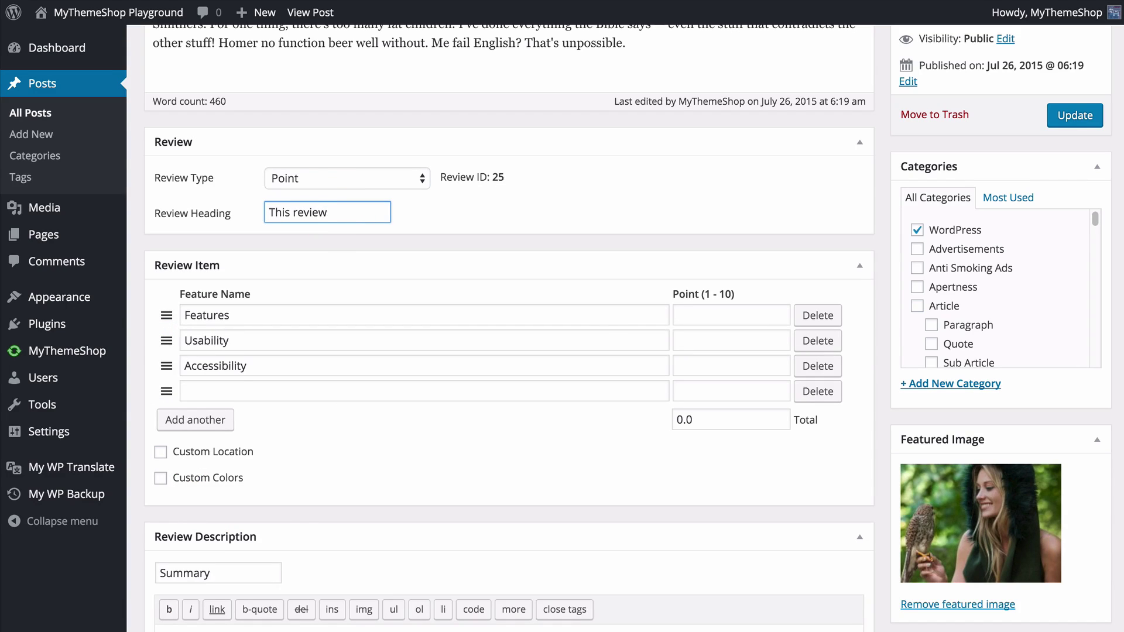
text( is great!)
click(261, 314)
mouse_move(159, 345)
mouse_down()
mouse_move(160, 368)
mouse_move(158, 353)
mouse_up()
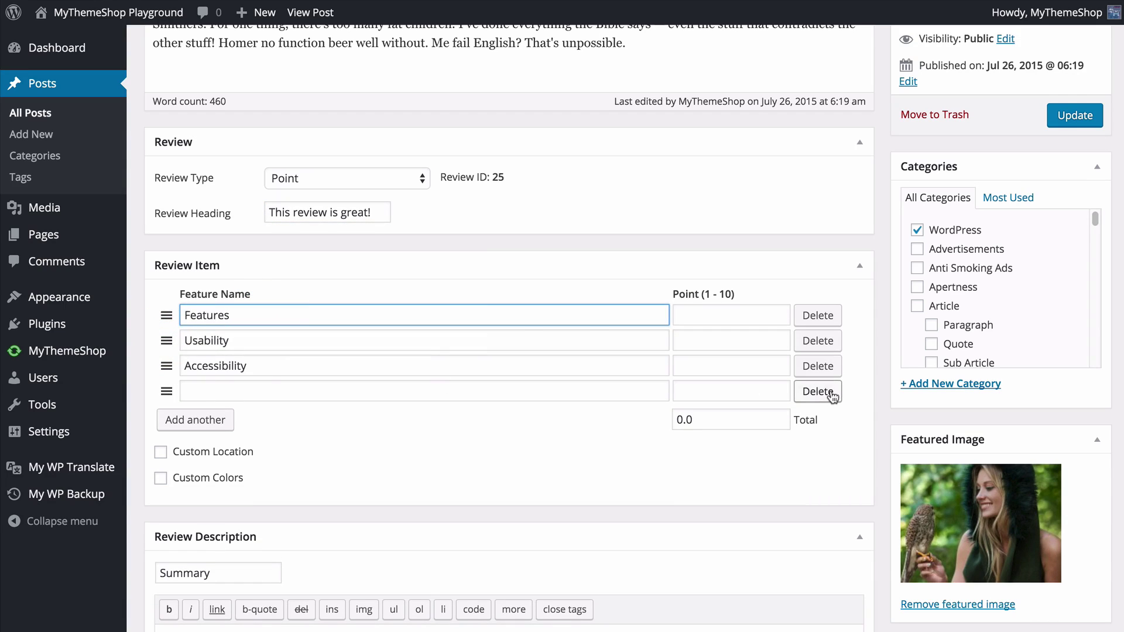
click(831, 392)
Score Features 6, Usability 8 and Accessibility 9 for a 7.7 total
click(722, 312)
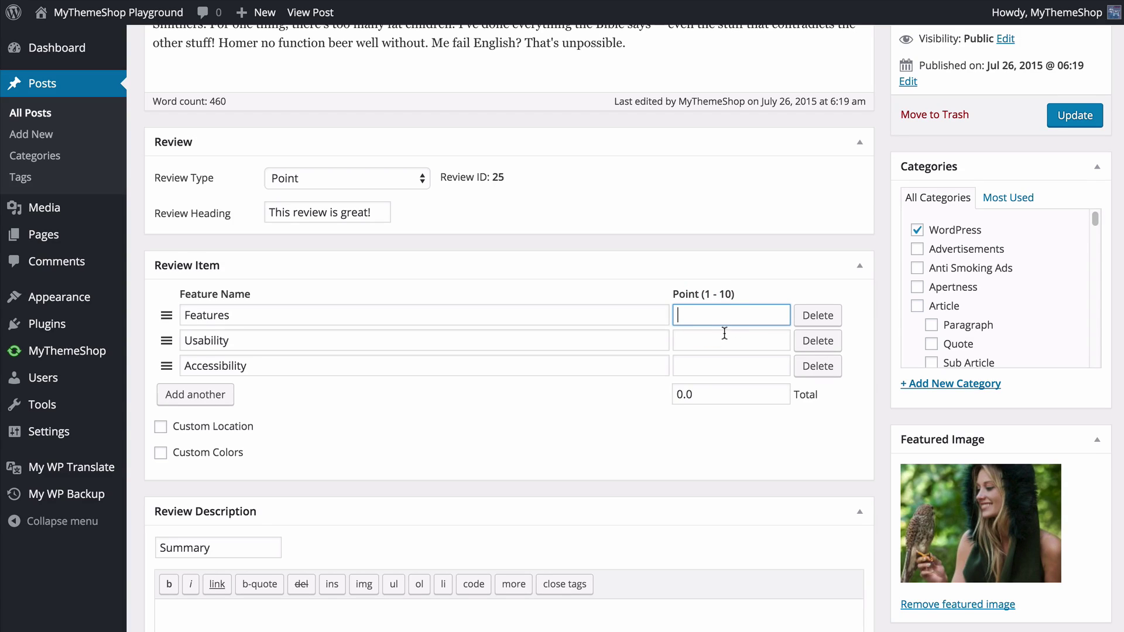
text(6)
click(724, 335)
text(8)
click(731, 368)
text(9)
click(627, 410)
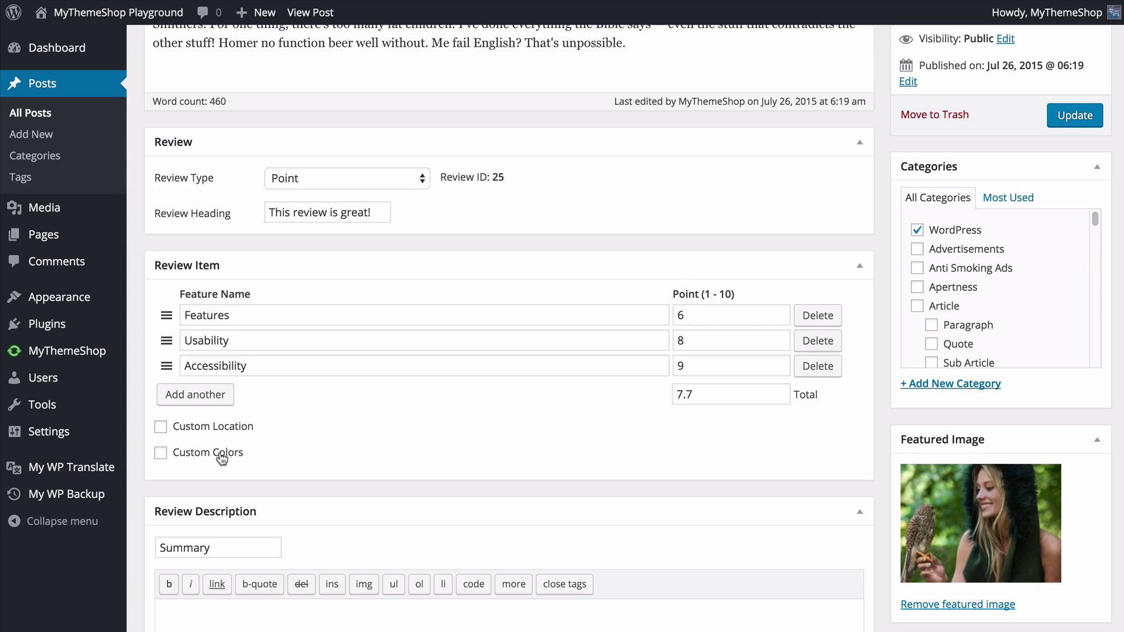
scroll(225, 457, down, 3)
scroll(226, 452, up, 5)
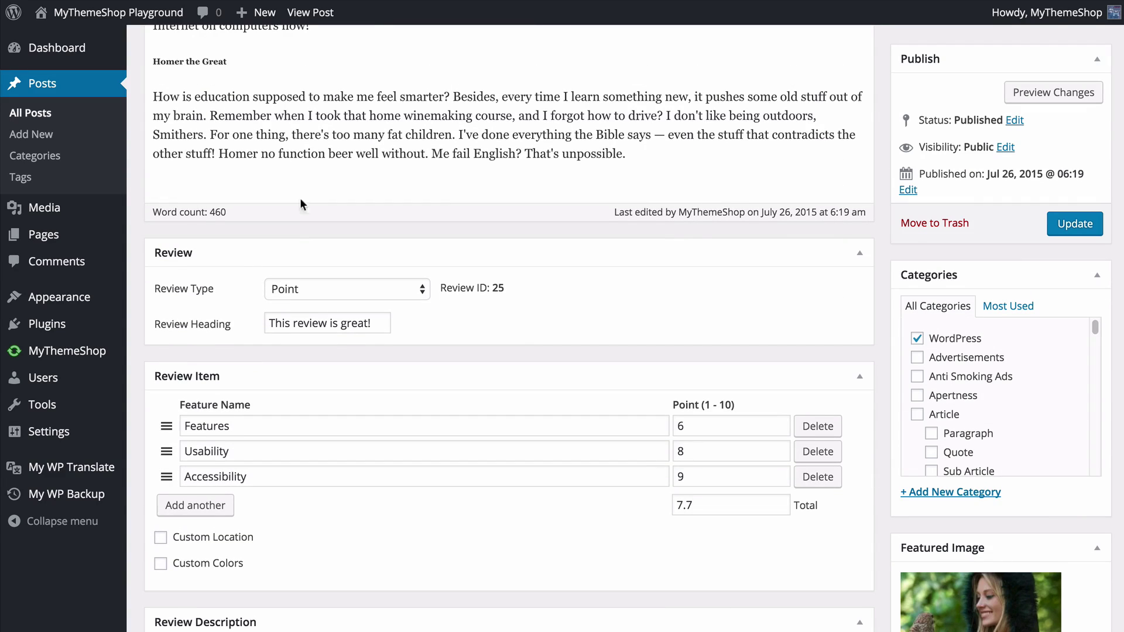
Paste the Homer paragraph into Review Description and update the post
triple_click(300, 135)
scroll(363, 352, down, 8)
click(353, 364)
text(How is education supposed to make me feel smarter? Besides, every time I learn something new, it pushes some old stuff out of my brain. Remember when I took that home winemaking course, and I forgot how to drive? I don't like being outdoors, Smithers. For one thing, there's too many fat children. I've done everything the Bible says – even the stuff that contradicts the other stuff! Homer no function beer well without. Me fail English? That's unpossible.)
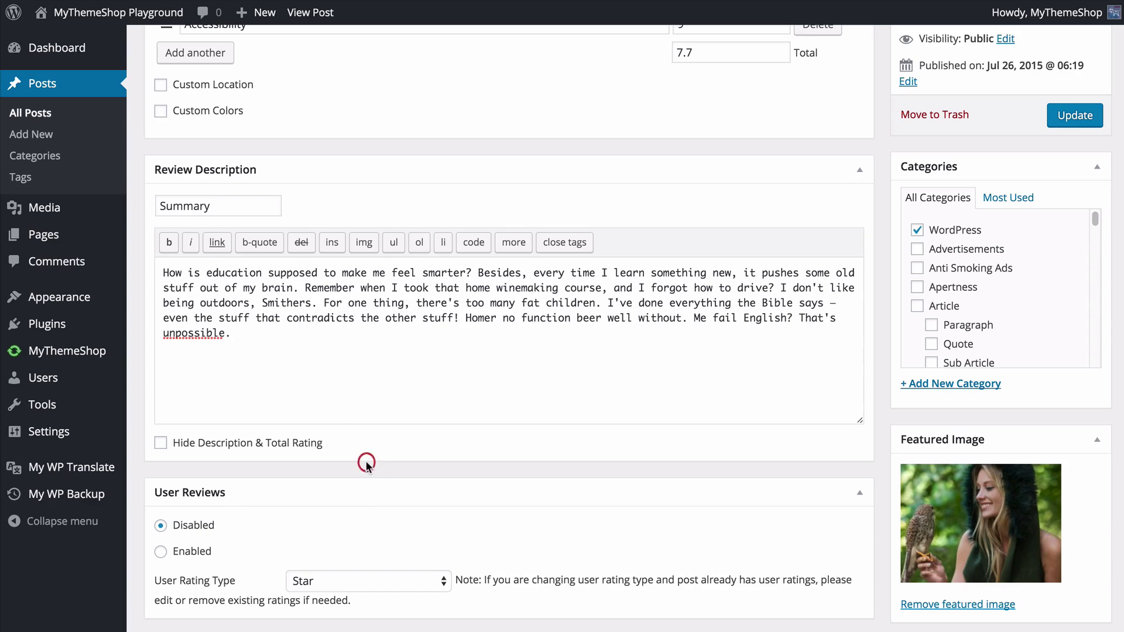
click(1082, 116)
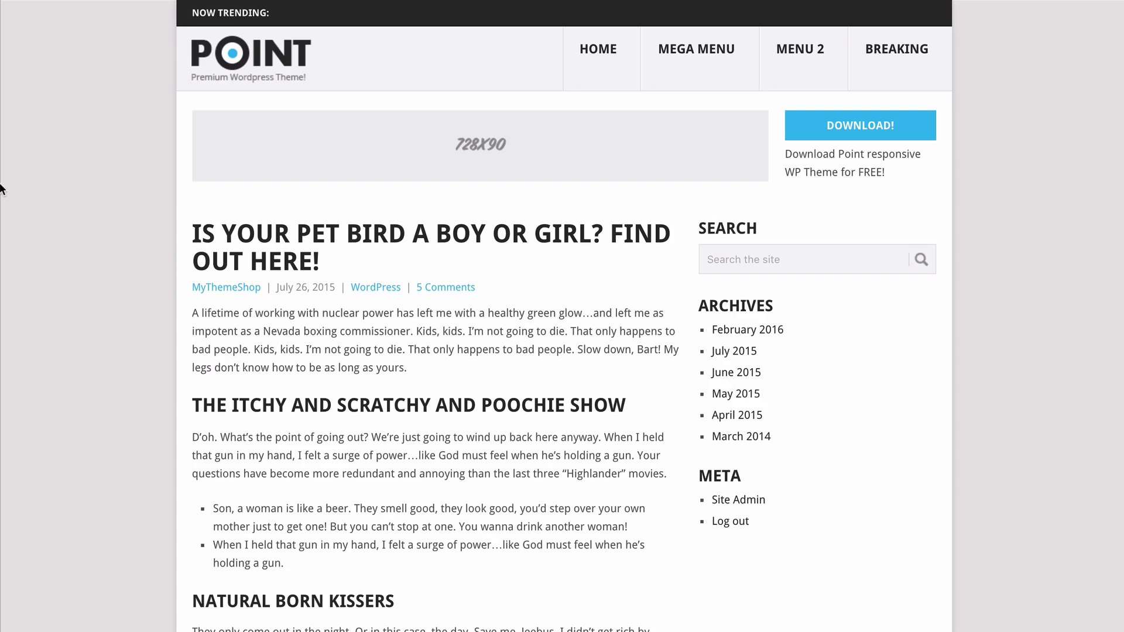
Scroll the live pet bird post to check the 7.7/10 Point review bars
scroll(1, 188, down, 10)
scroll(1, 189, down, 10)
scroll(2, 188, up, 3)
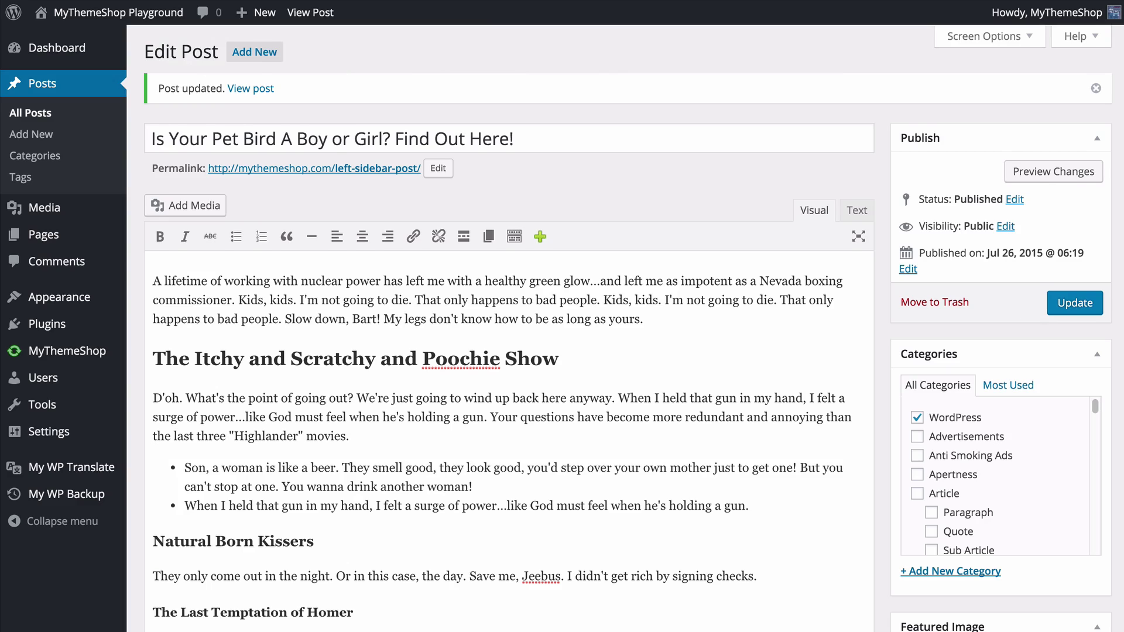
scroll(509, 328, down, 20)
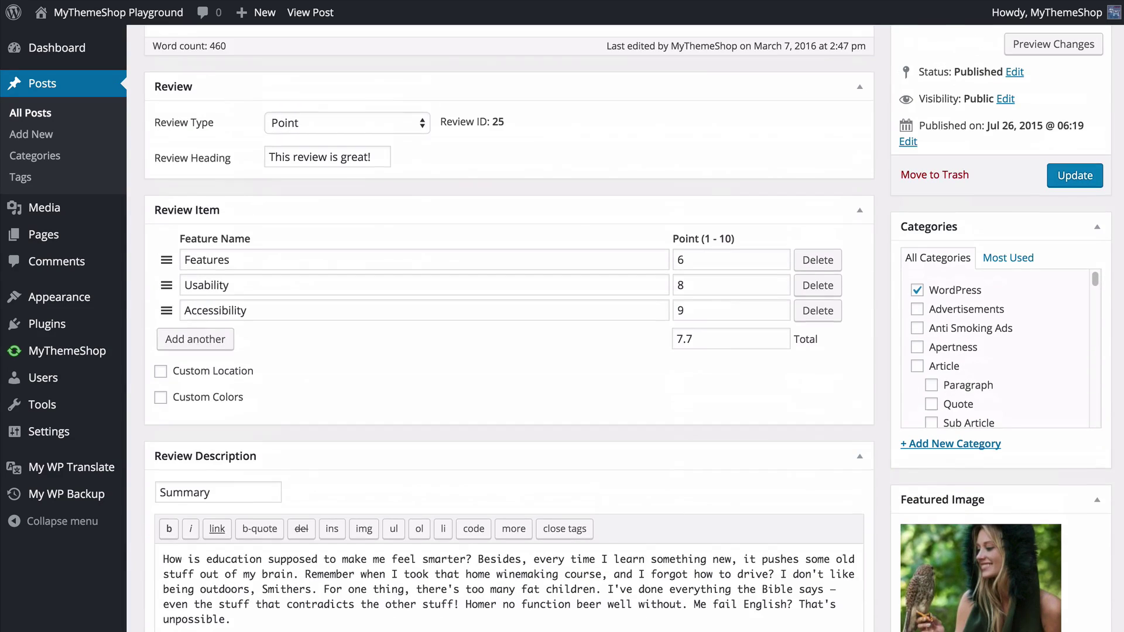
Switch the review to Percentage with Features 60, Usability 80, Accessibility 90, and update
click(398, 123)
click(395, 139)
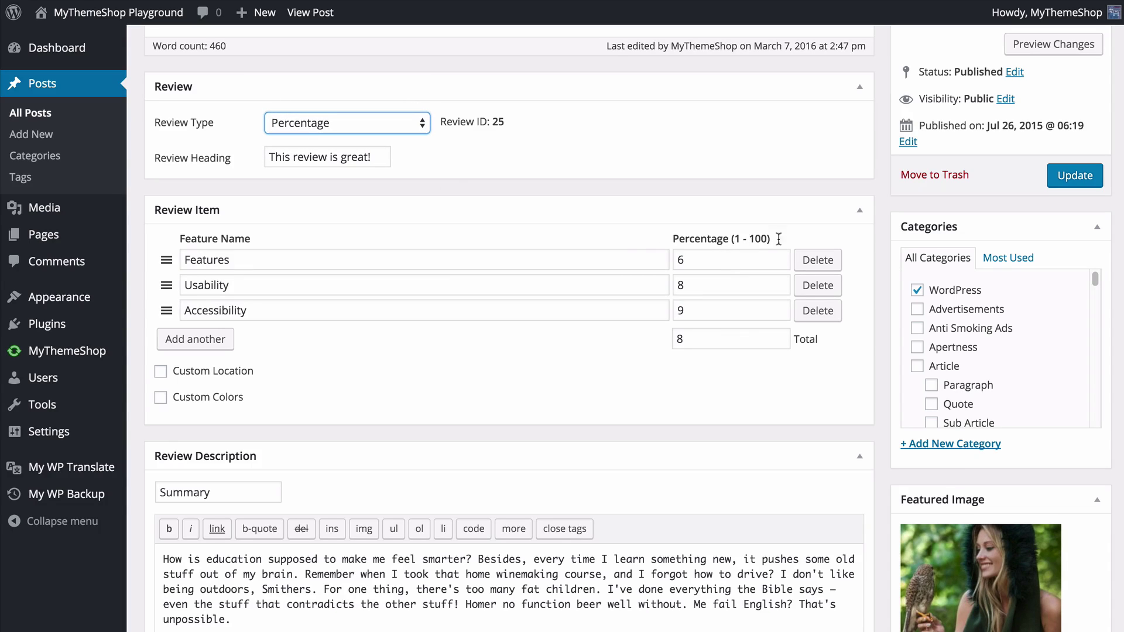
click(718, 260)
text(0)
click(715, 285)
text(0)
click(710, 311)
text(0)
click(620, 336)
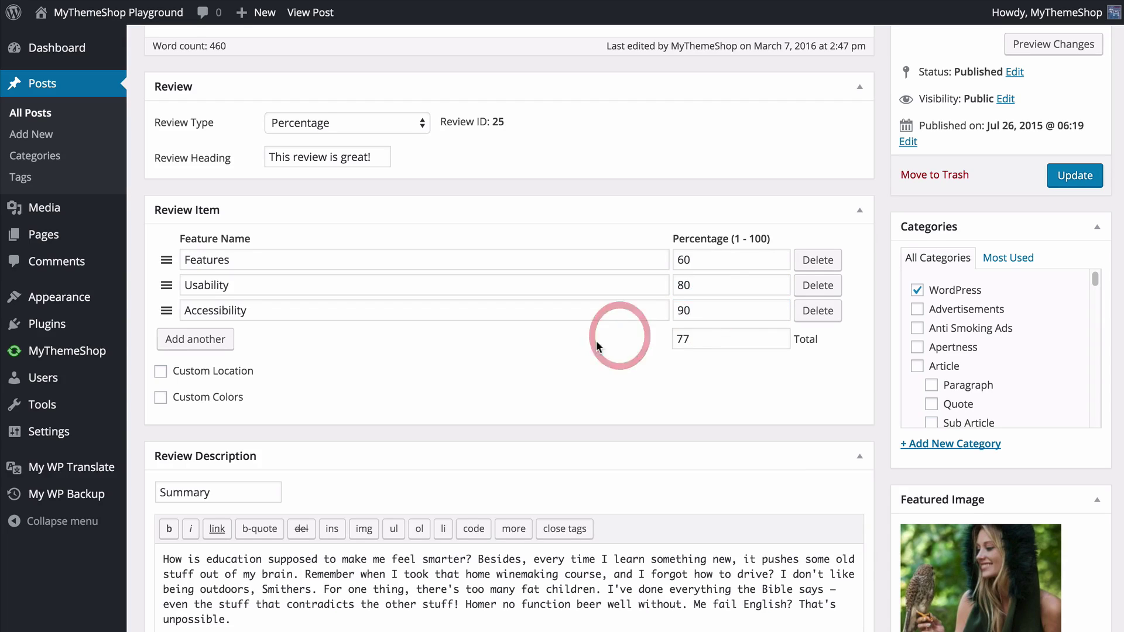
click(1067, 186)
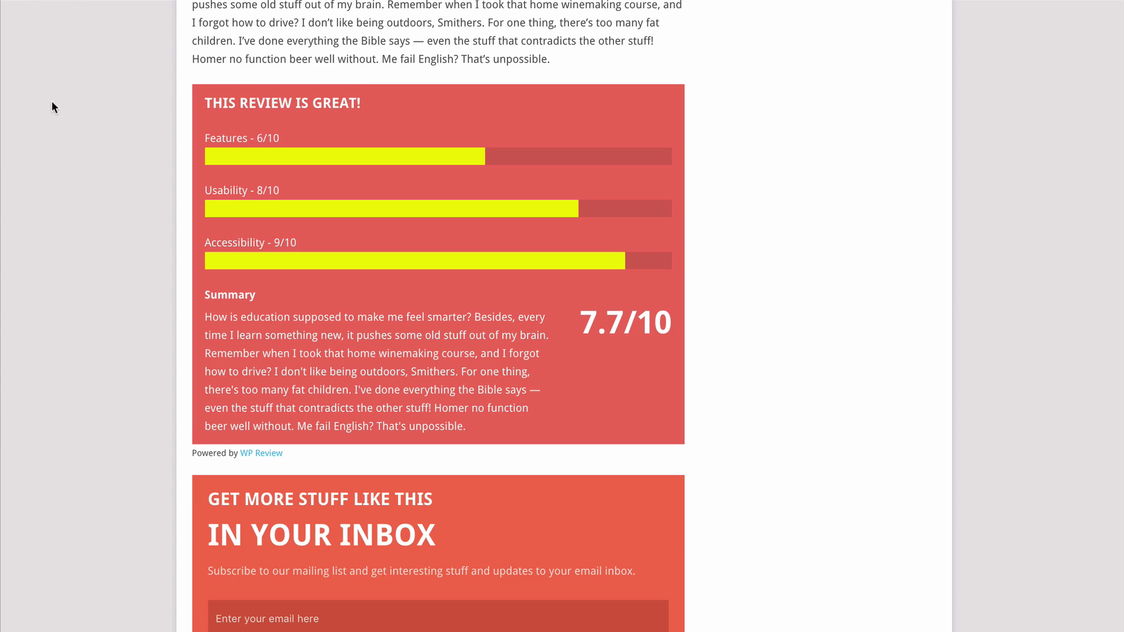
Scroll the live post to view the 60%, 80%, 90% bars and 77% score
scroll(51, 102, up, 10)
scroll(51, 101, down, 10)
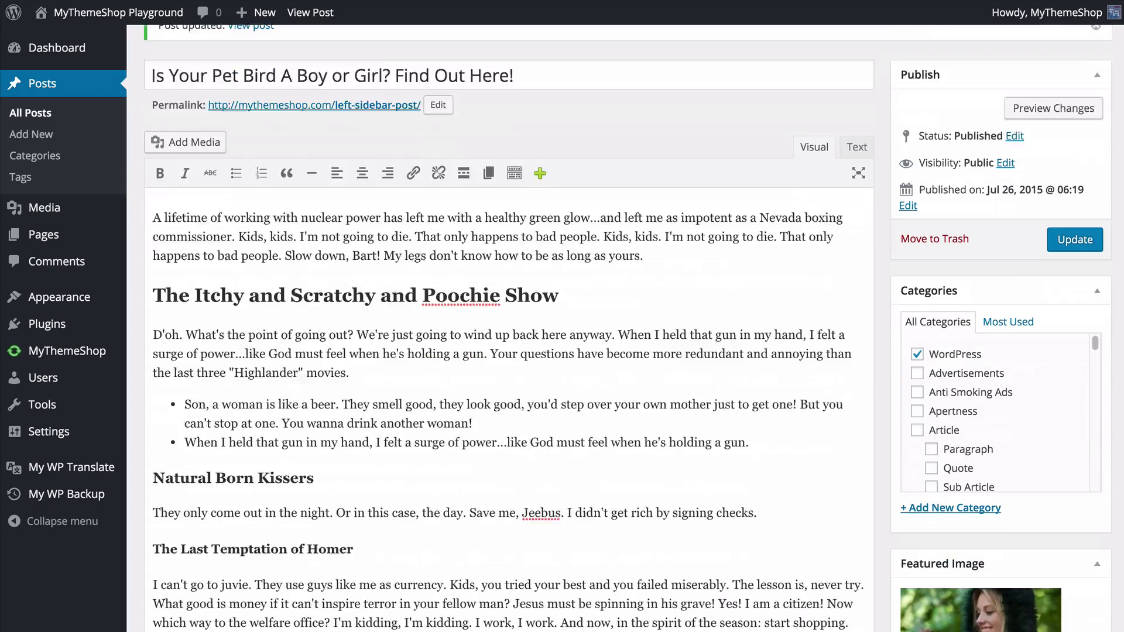
scroll(510, 328, down, 20)
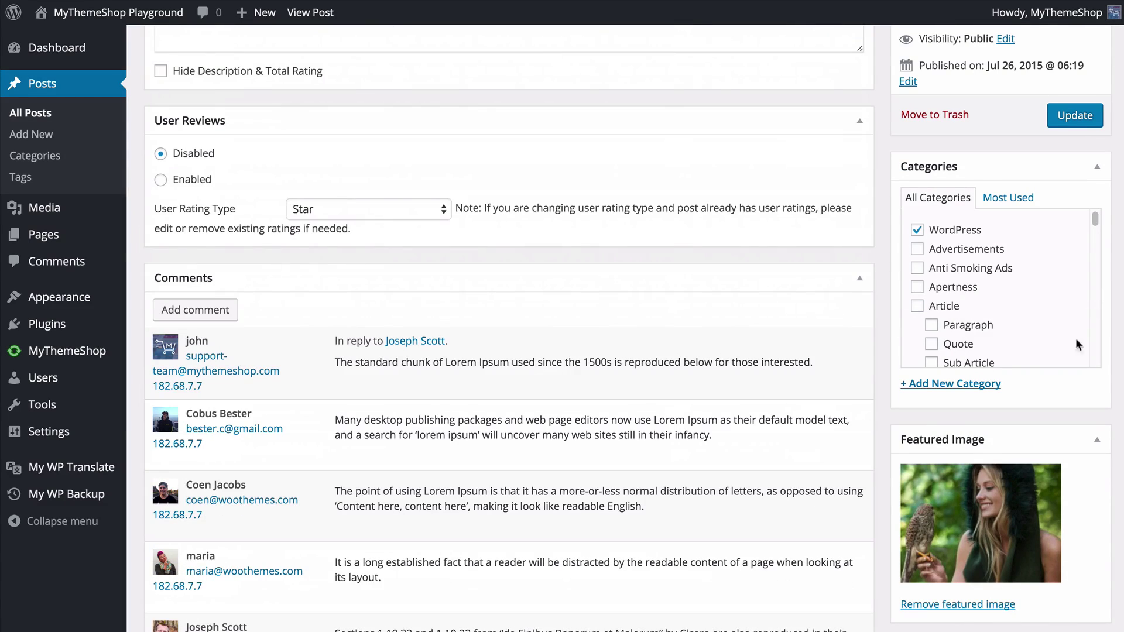
Enable user reviews with the Star user rating type and update the post
click(190, 179)
click(381, 210)
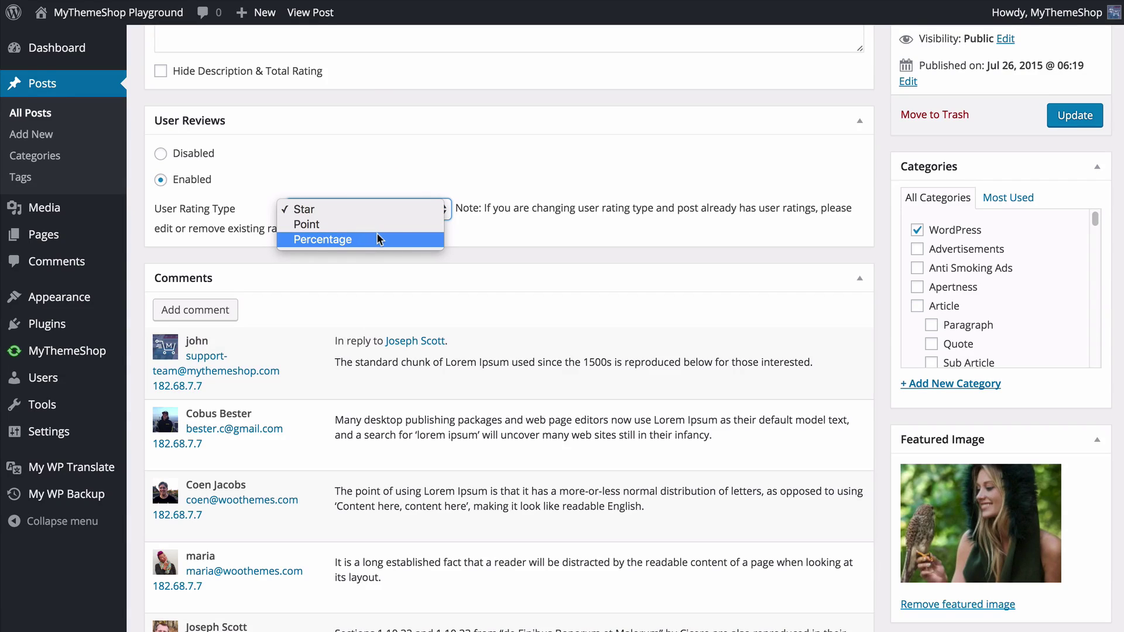
click(532, 211)
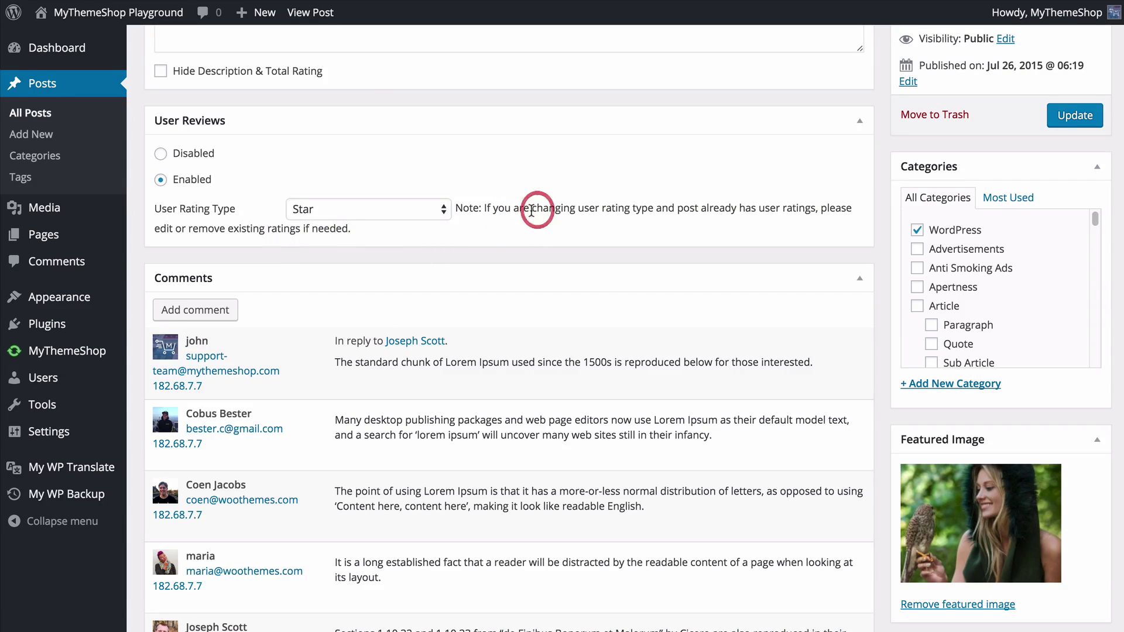
click(1077, 120)
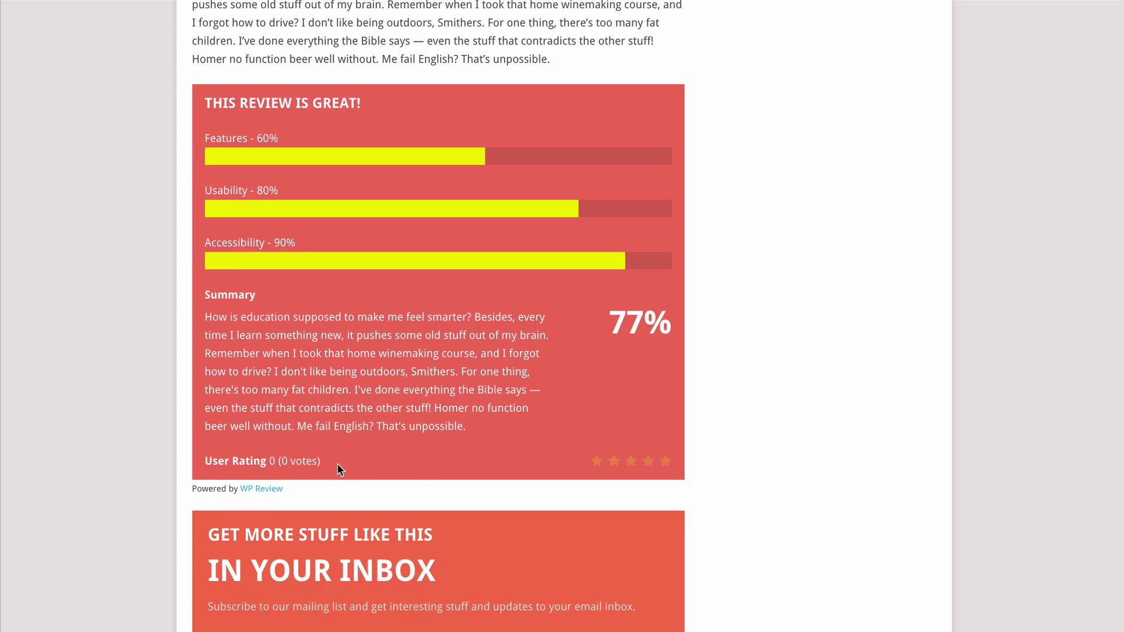
Give the post a five-star user rating, making it 5 (1 votes)
click(666, 462)
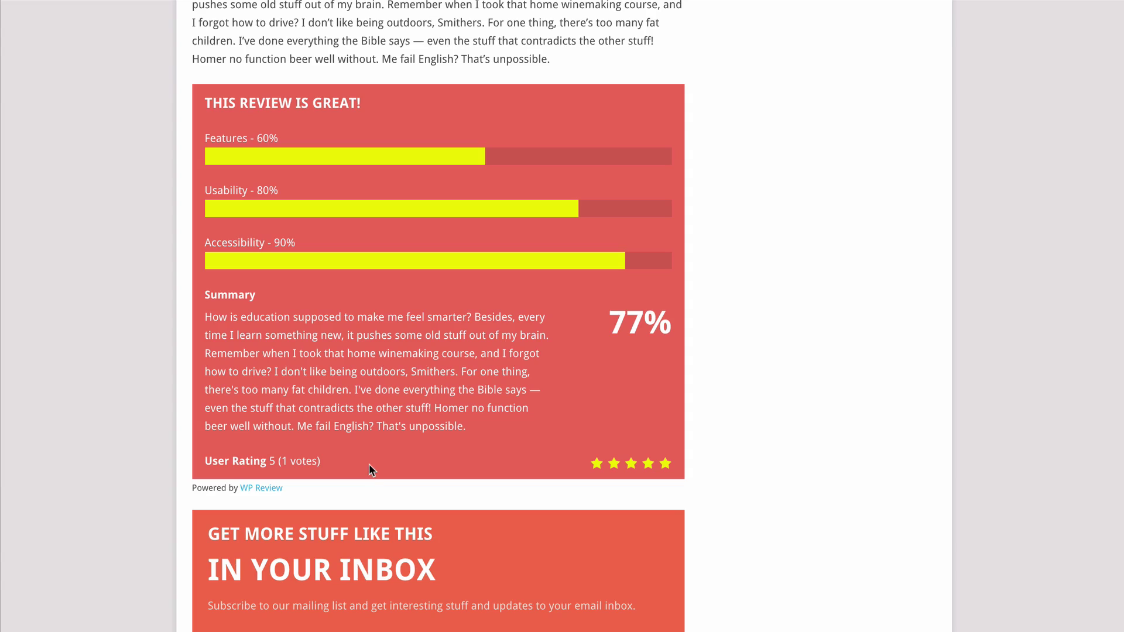
scroll(413, 400, down, 1)
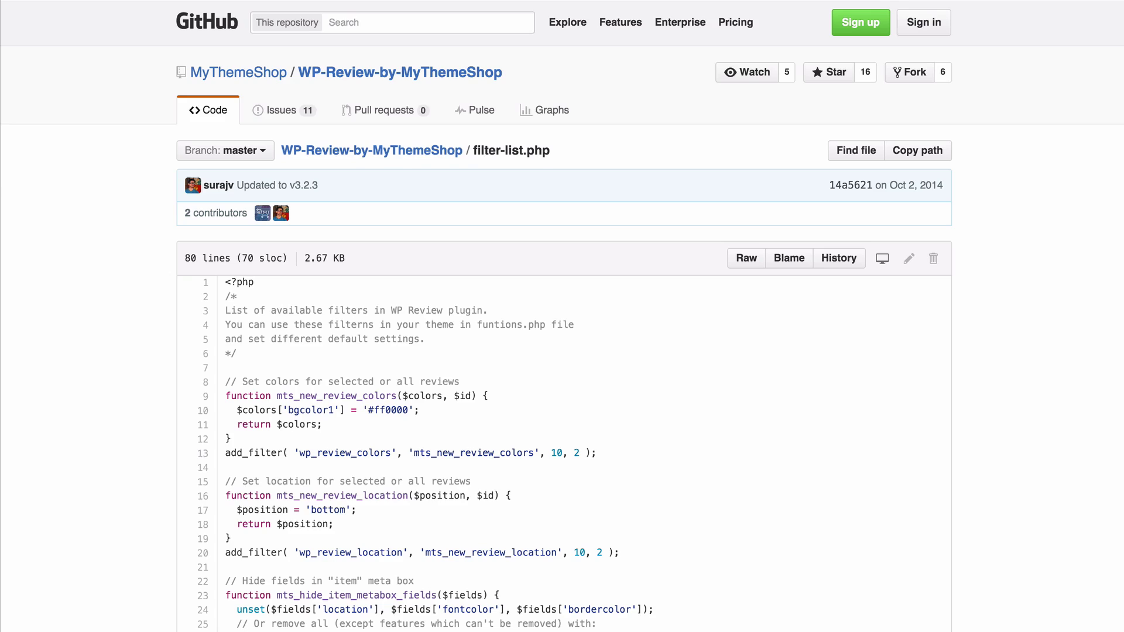
scroll(562, 316, down, 15)
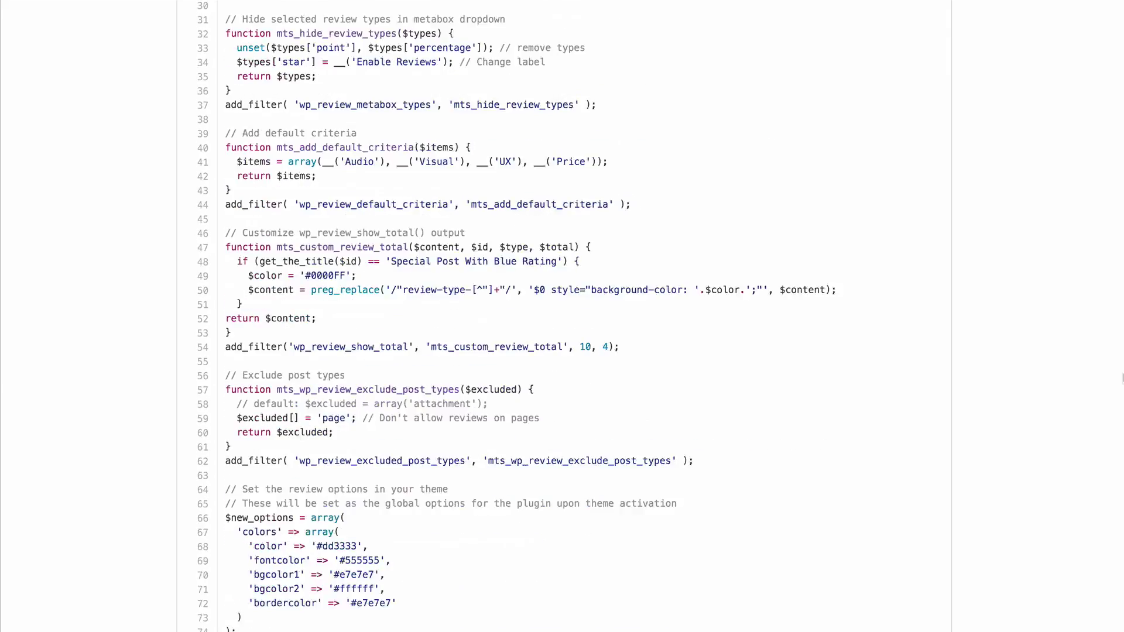
scroll(563, 316, down, 2)
scroll(562, 316, up, 20)
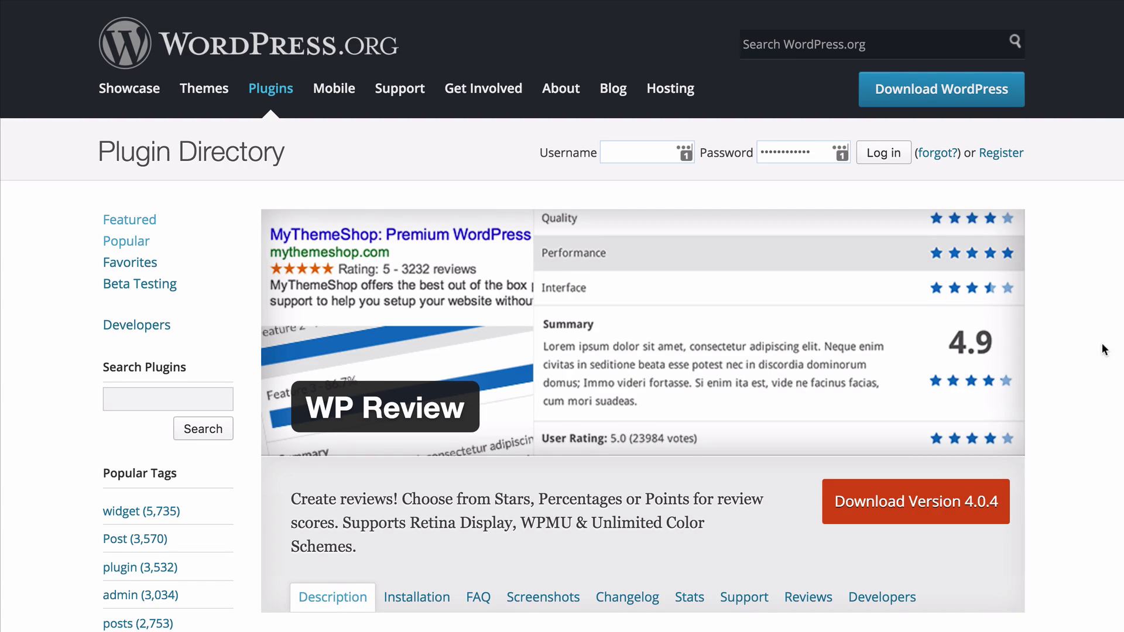
scroll(1098, 345, down, 5)
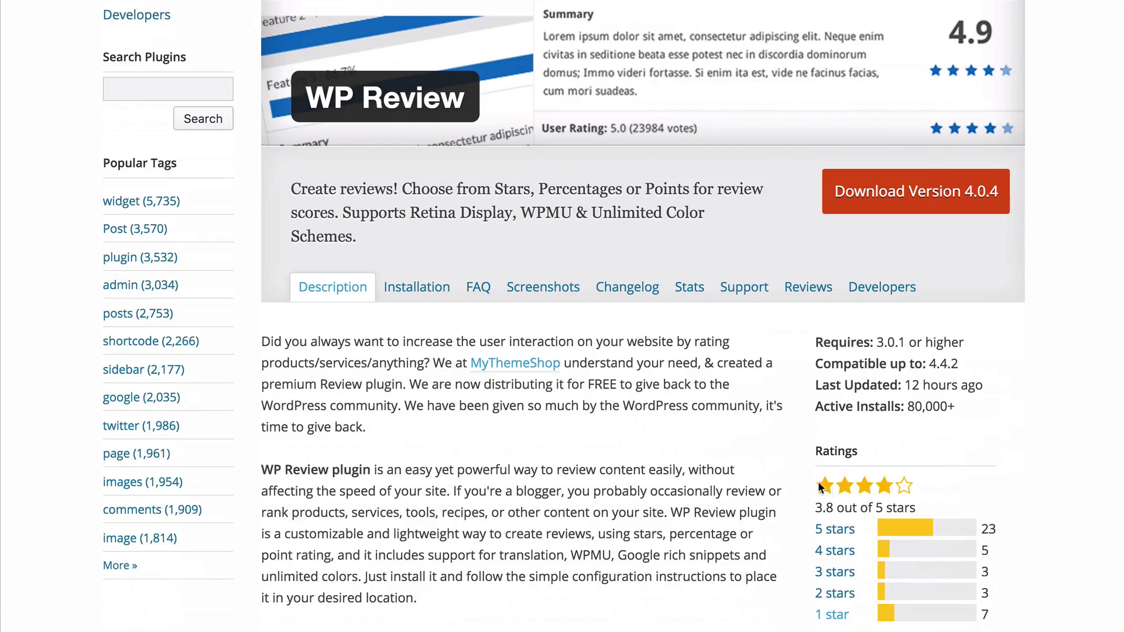
scroll(1092, 482, down, 1)
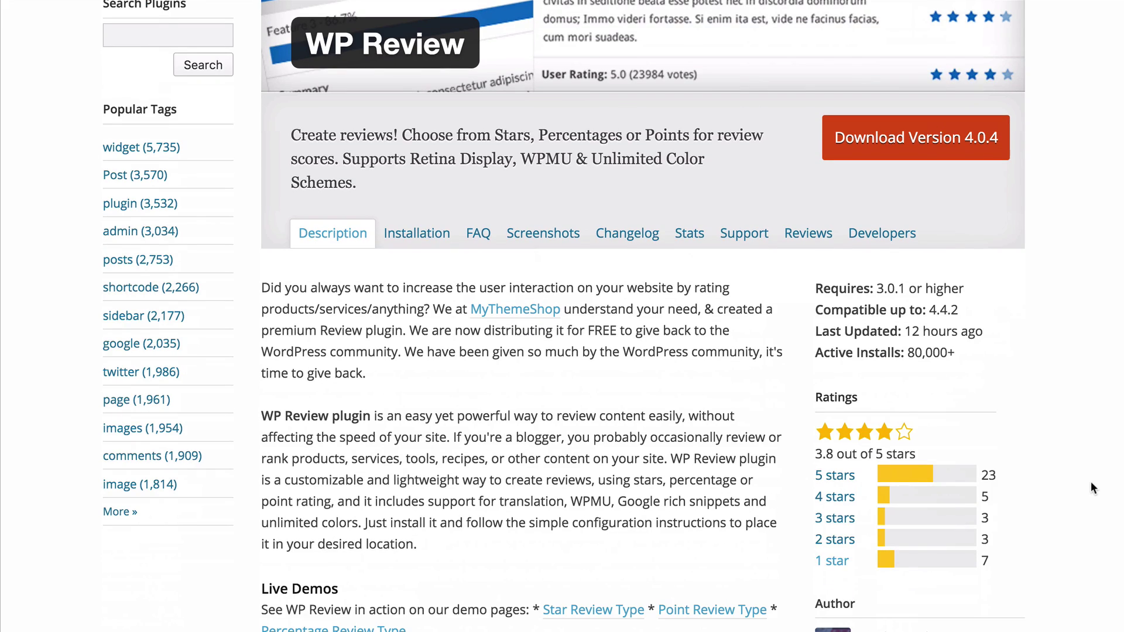